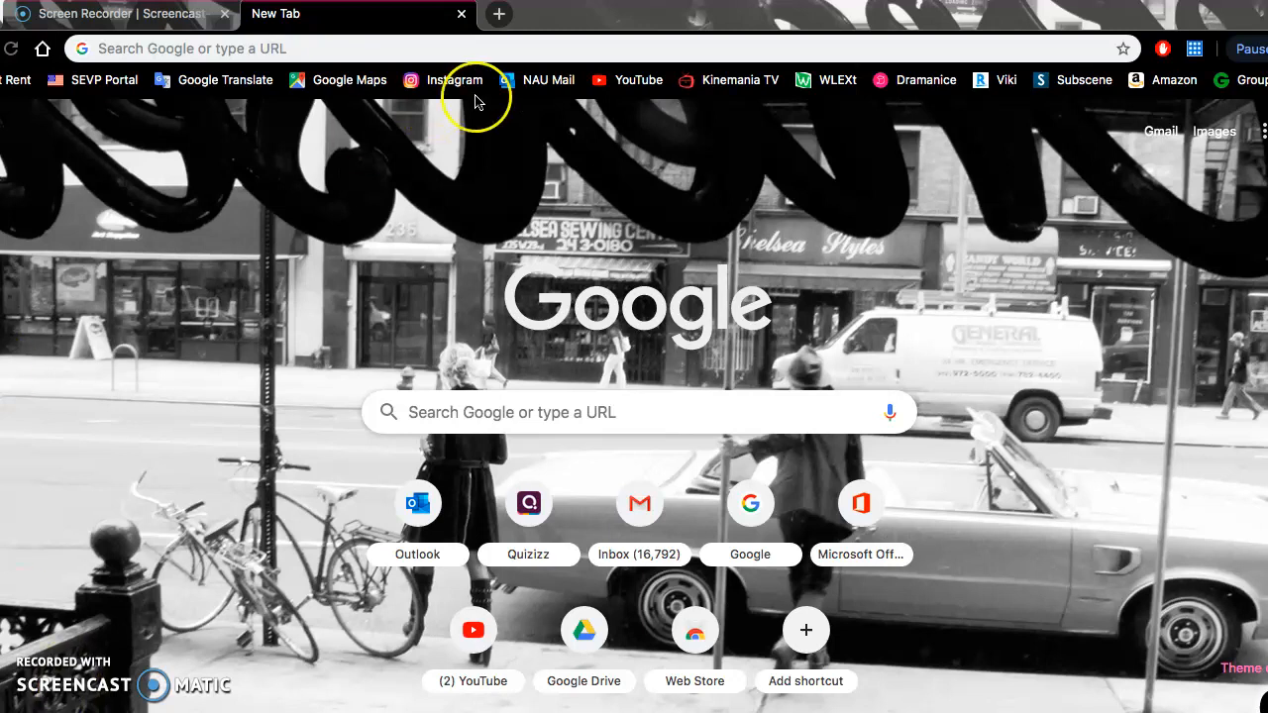
# - Open the quizizz.com website in a new browser tab
pyautogui.click(502, 16)
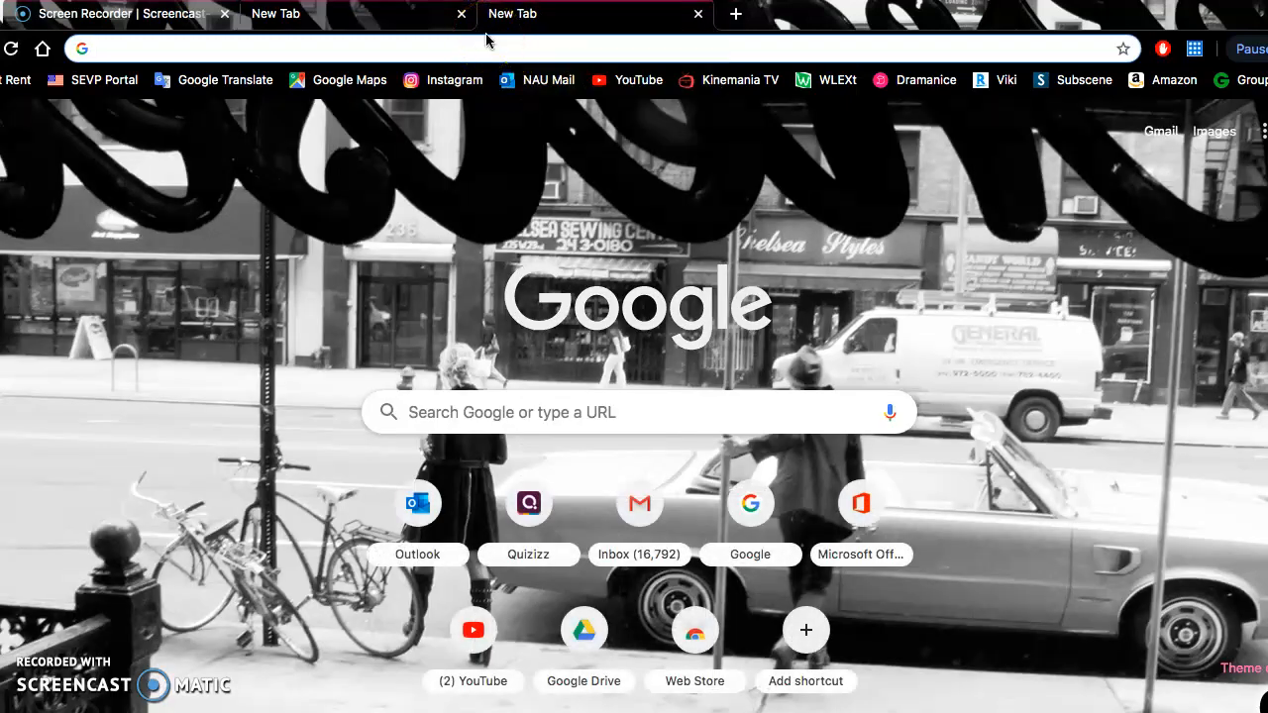
pyautogui.write('quizizz.com')
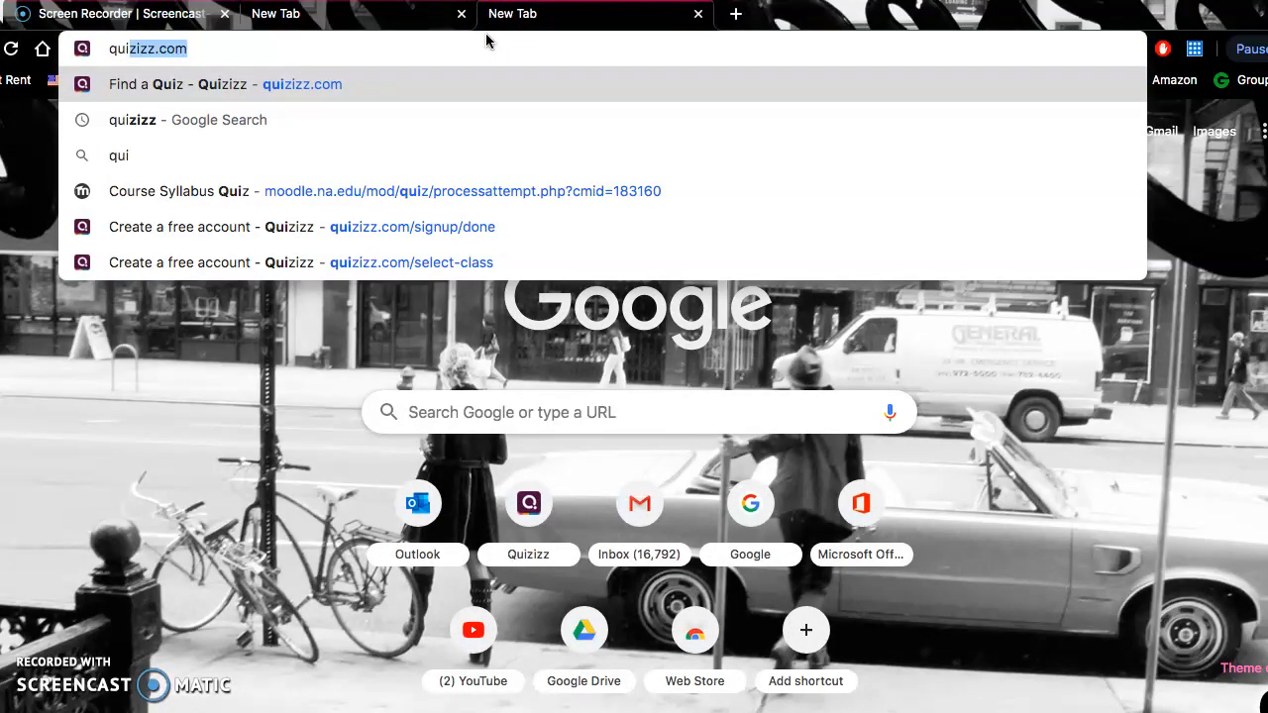
pyautogui.press('Return')
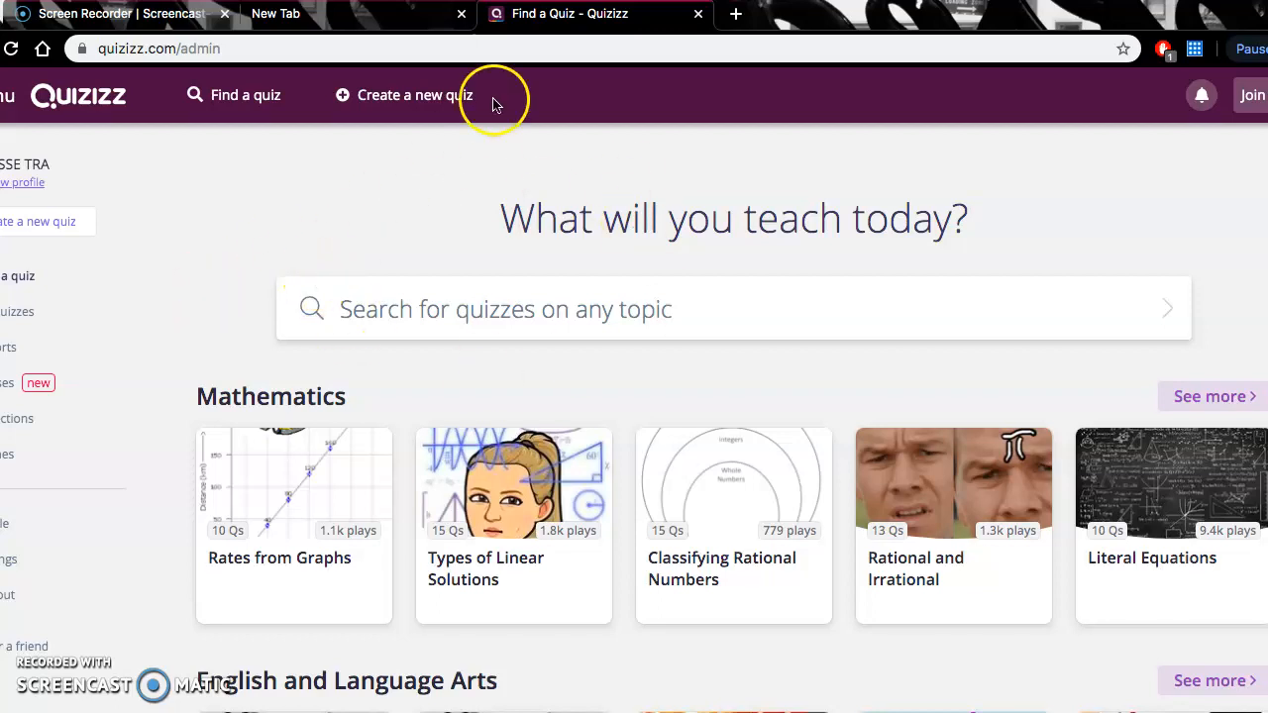
# - Create a new quiz named "French Level one quiz-Clothing" with French as its relevant class
pyautogui.click(429, 101)
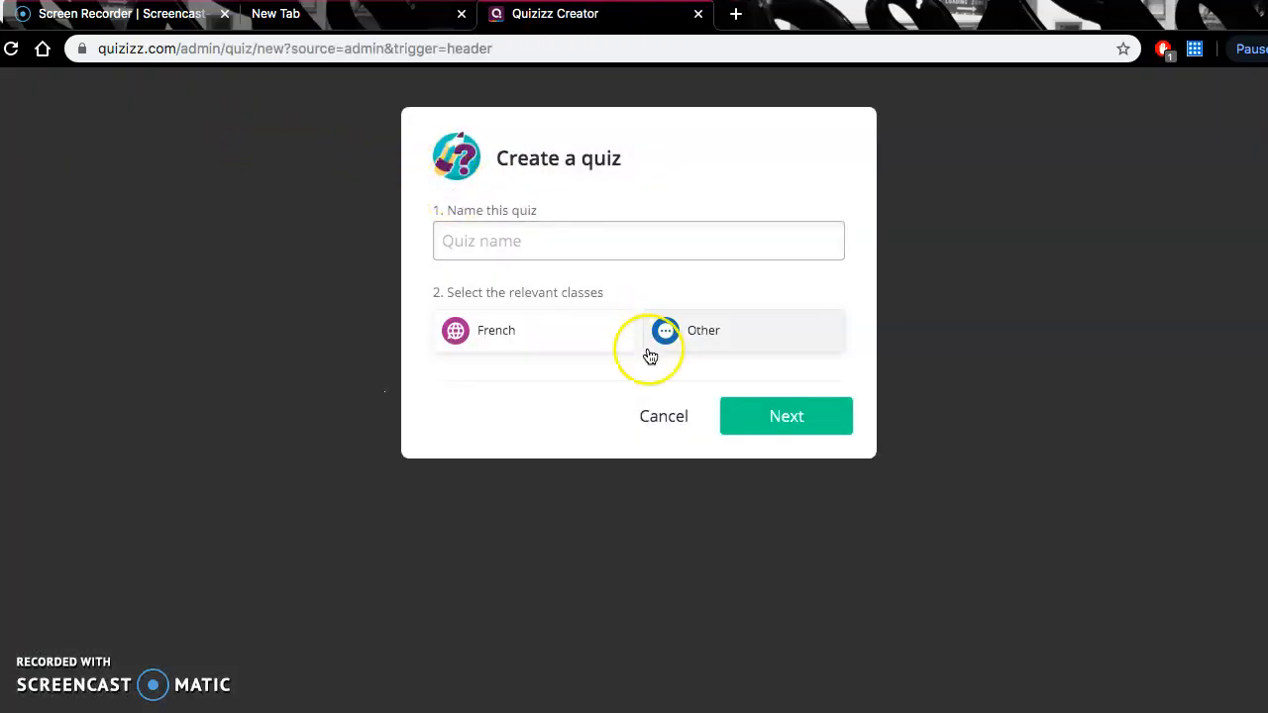
pyautogui.click(549, 259)
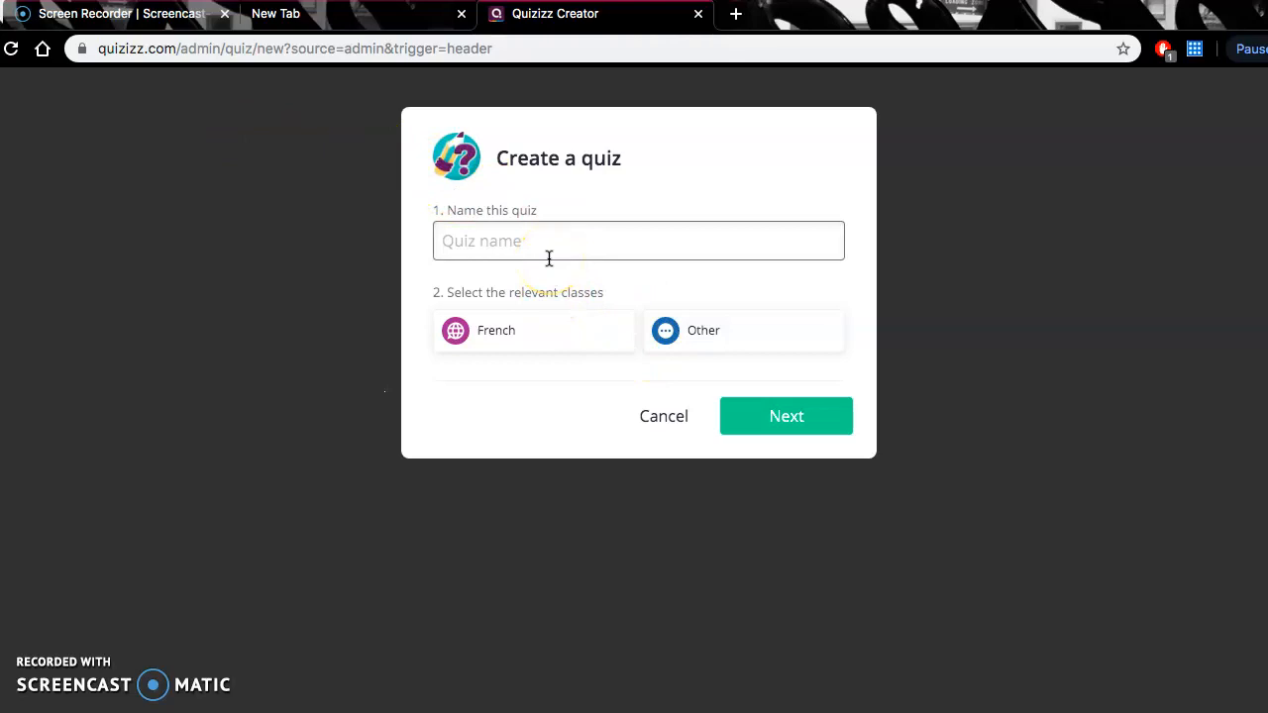
pyautogui.click(558, 241)
pyautogui.write('French Level one quiz-')
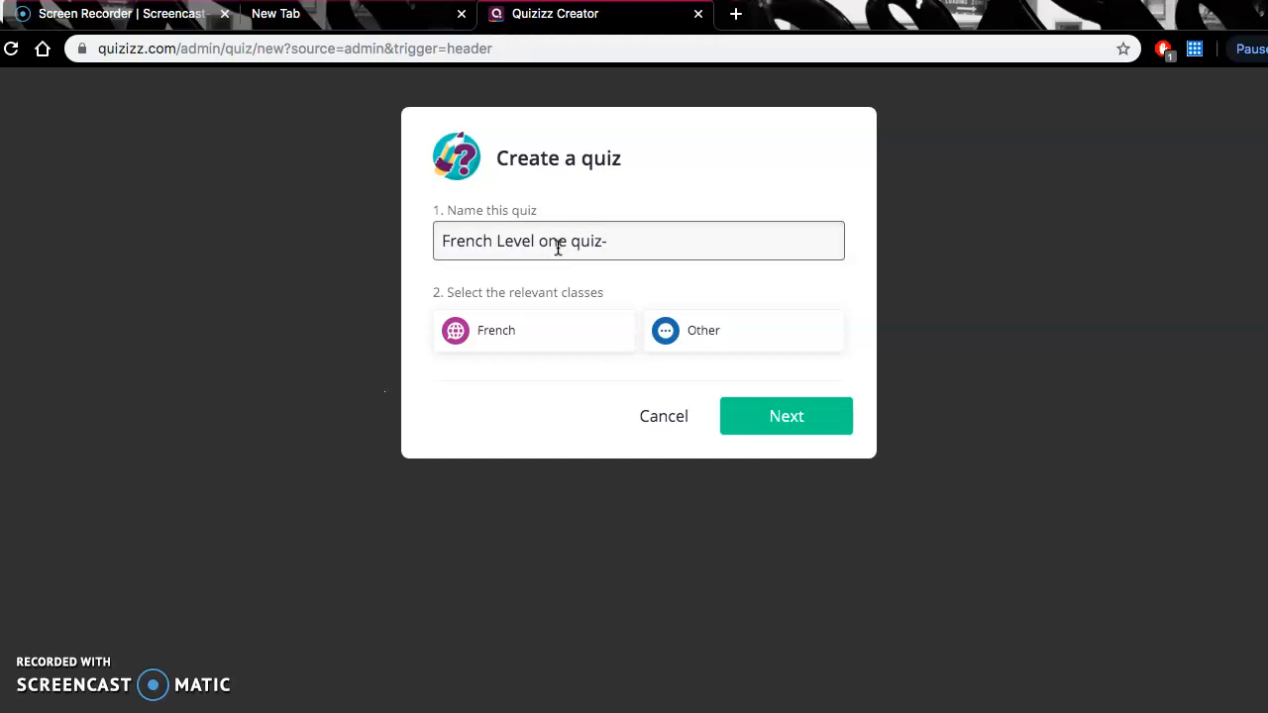
pyautogui.write('Clothing')
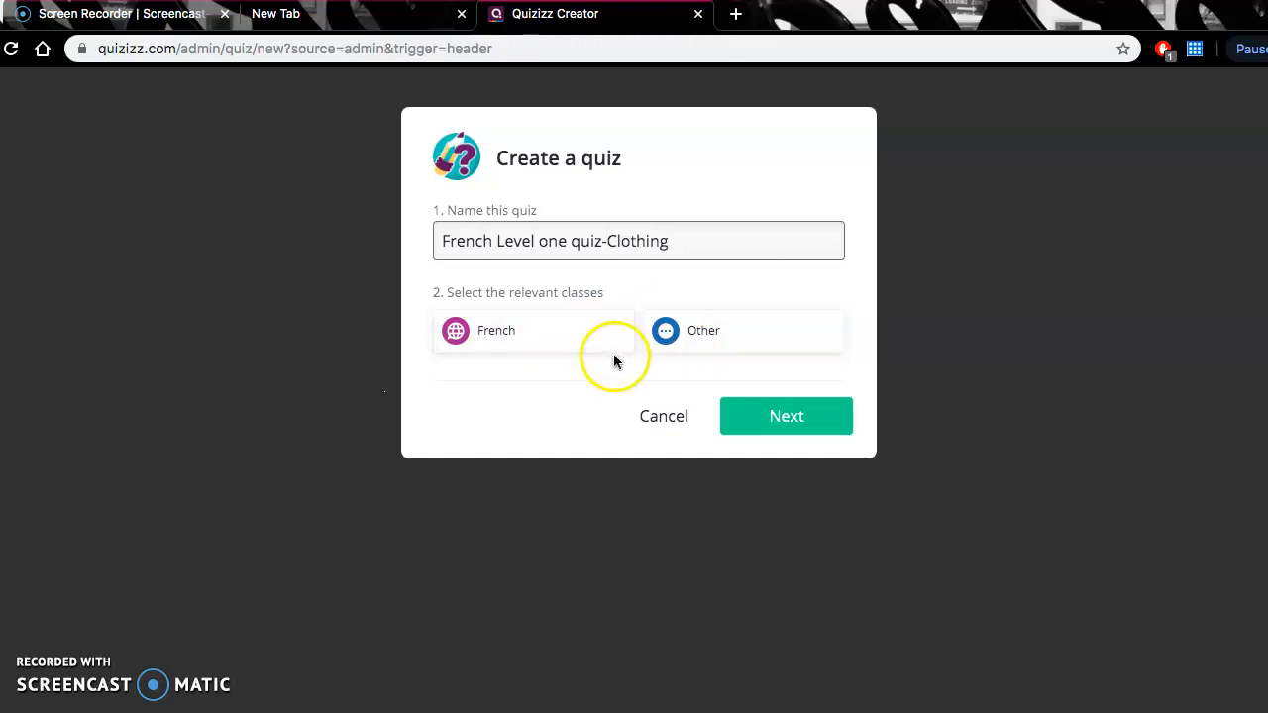
pyautogui.click(563, 346)
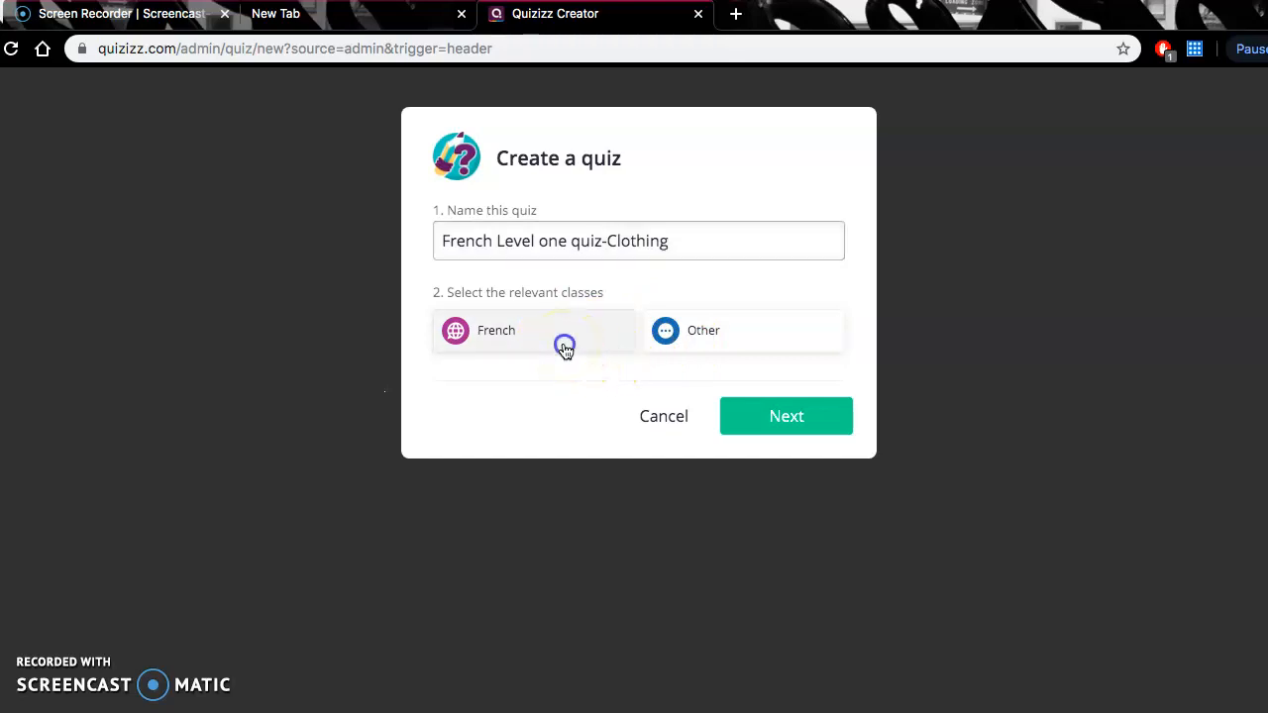
pyautogui.click(765, 424)
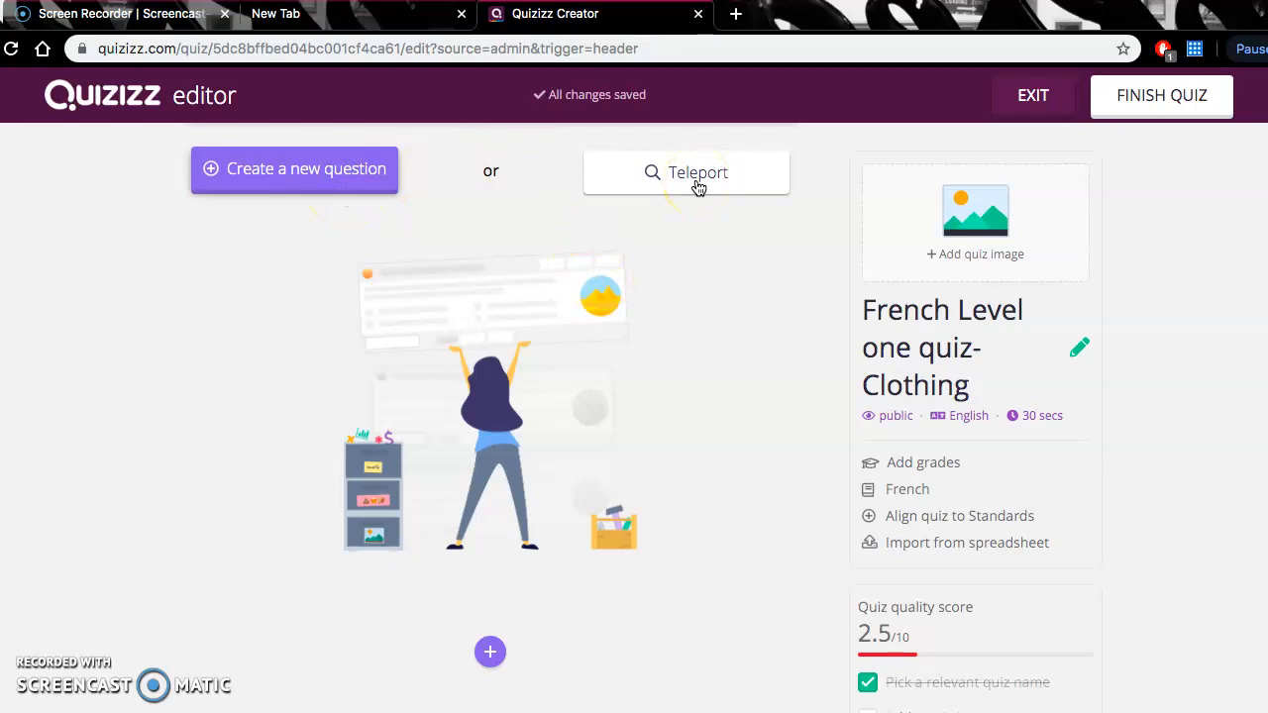
# - Add a first question to the quiz with the text "How do we say "skirt" in French?"
pyautogui.click(306, 179)
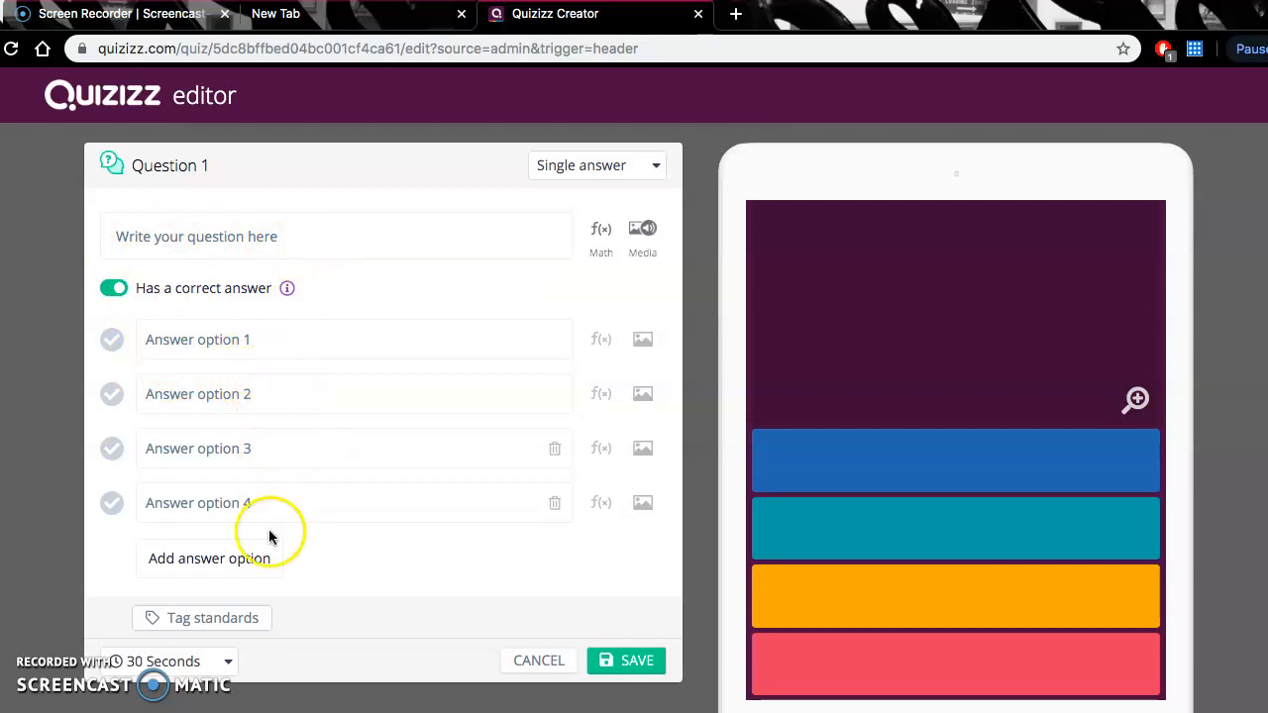
pyautogui.click(285, 241)
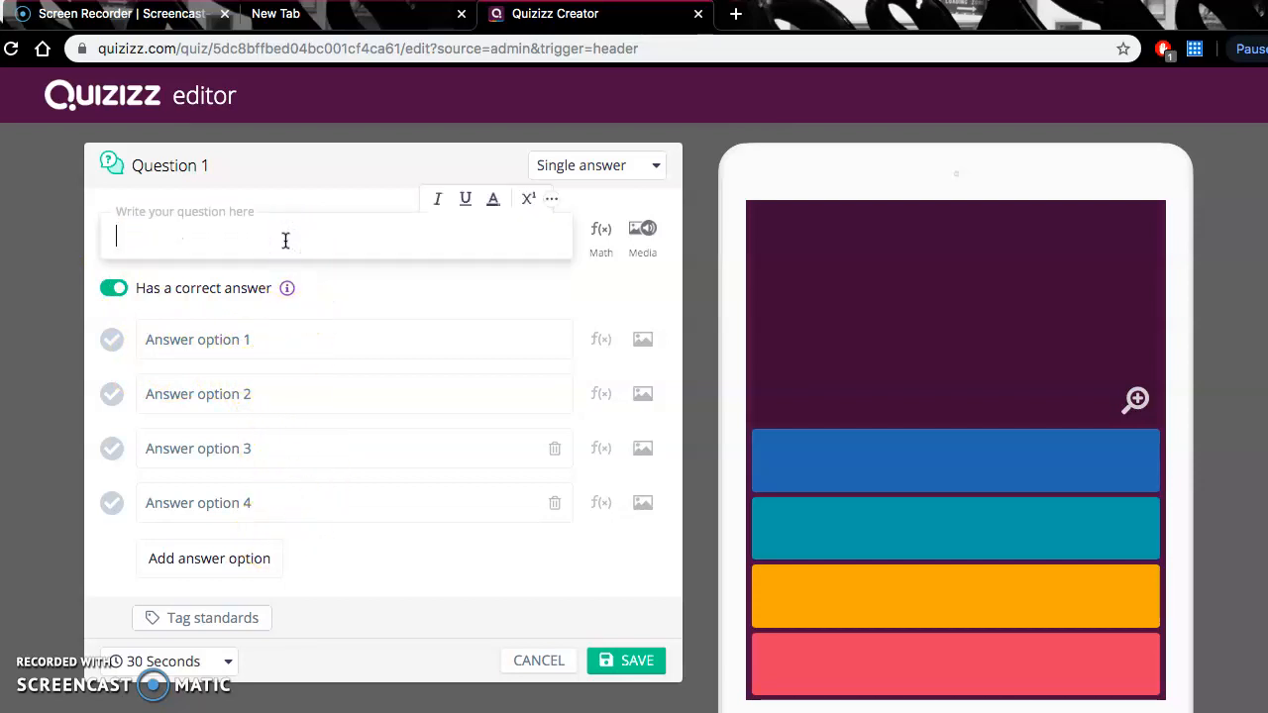
pyautogui.write('How do we say ')
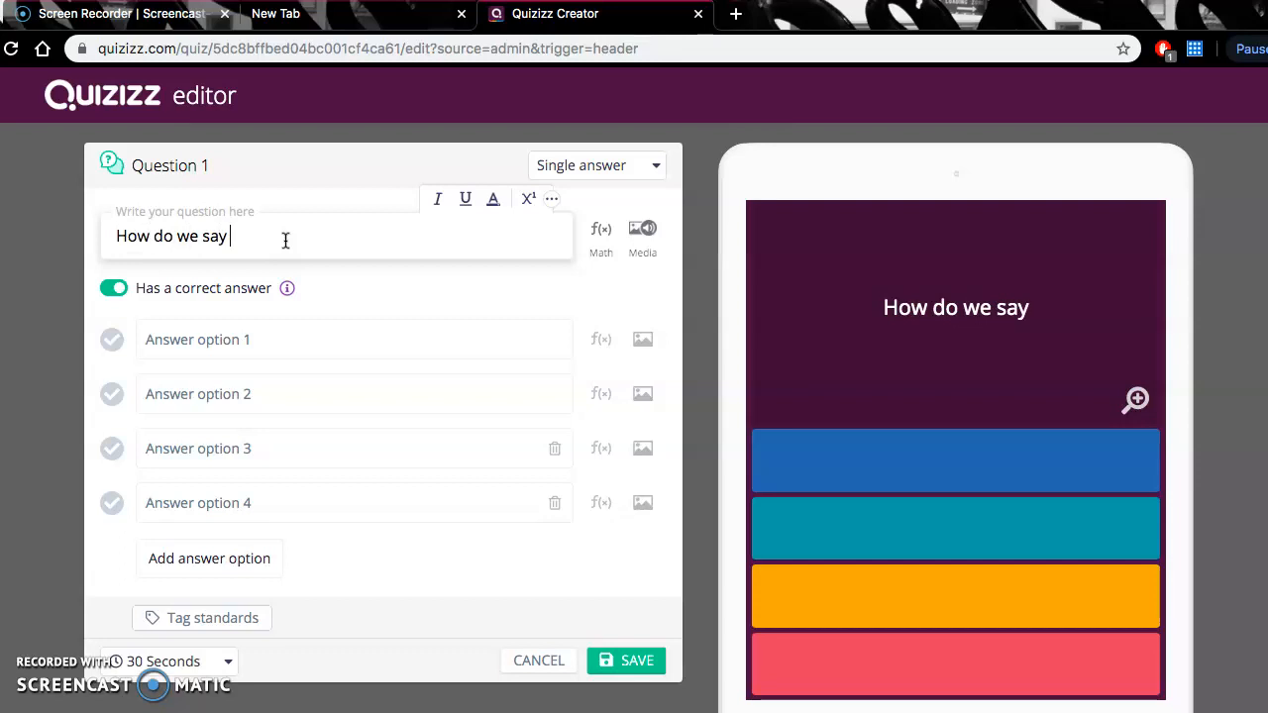
pyautogui.write('"skrit')
pyautogui.press('BackSpace')
pyautogui.press('BackSpace')
pyautogui.press('BackSpace')
pyautogui.press('BackSpace')
pyautogui.write('irt')
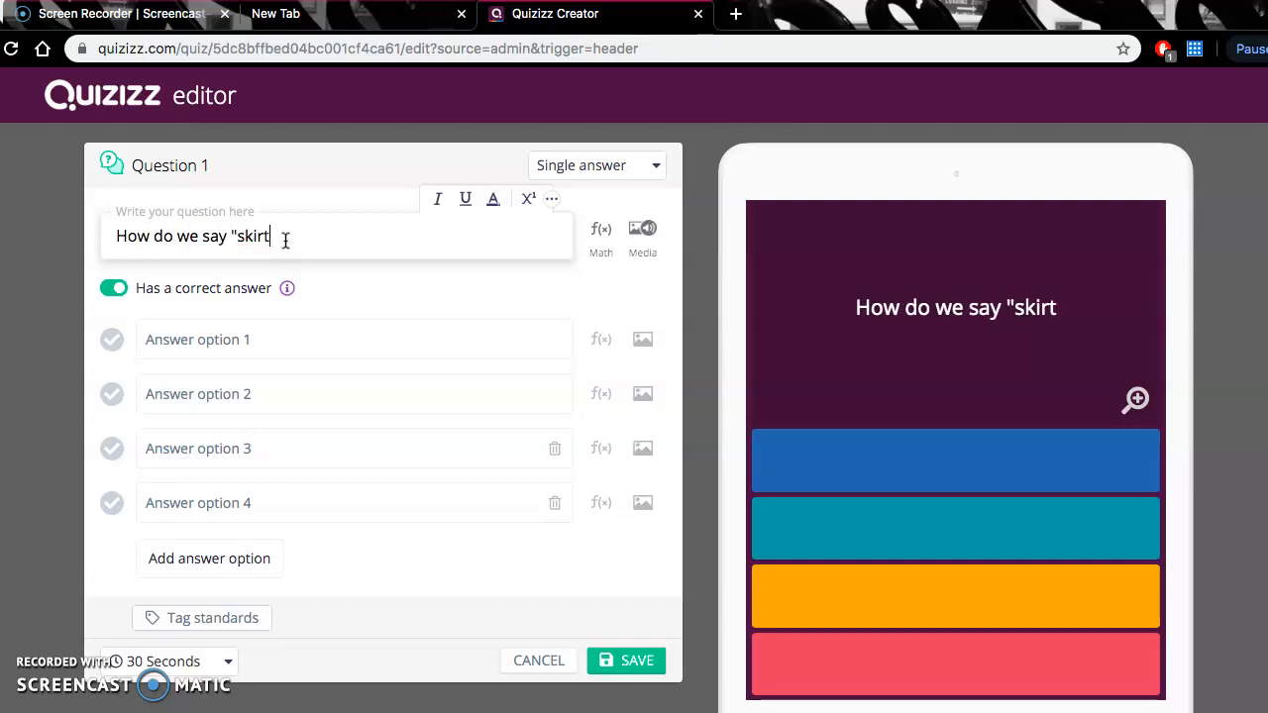
pyautogui.write('" in french')
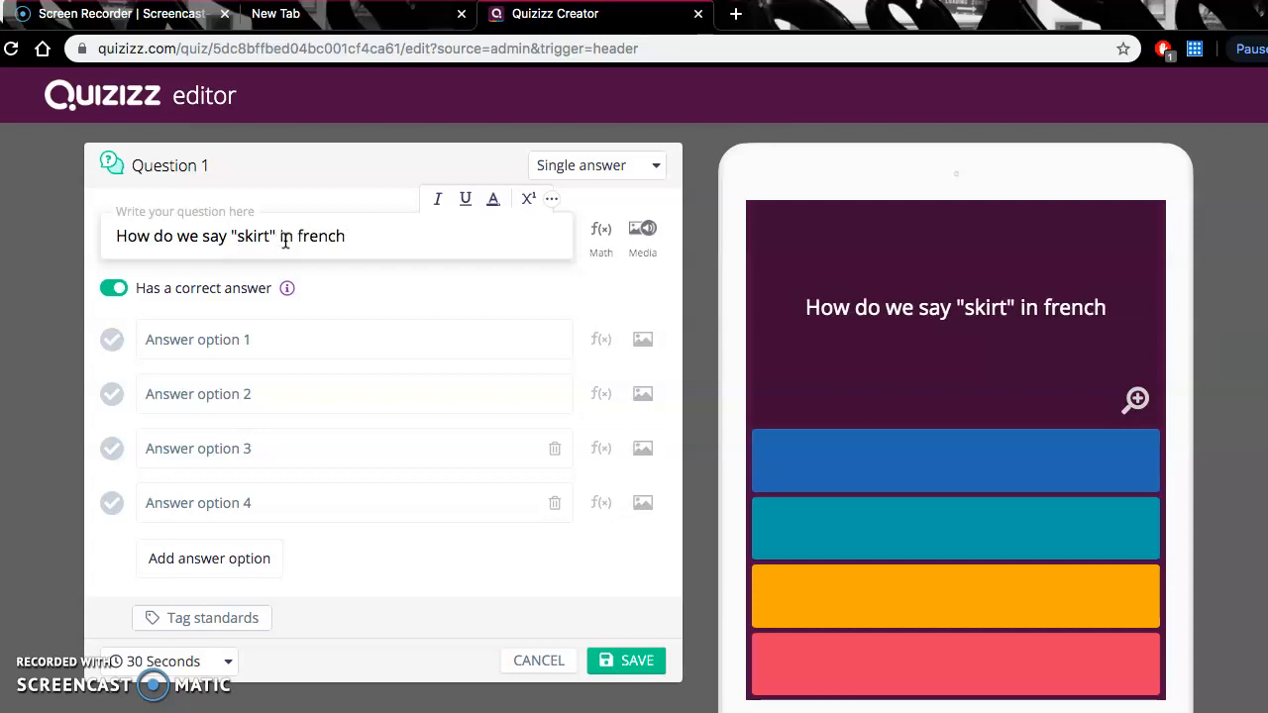
pyautogui.write('?')
pyautogui.click(304, 235)
pyautogui.press('BackSpace')
pyautogui.write('F')
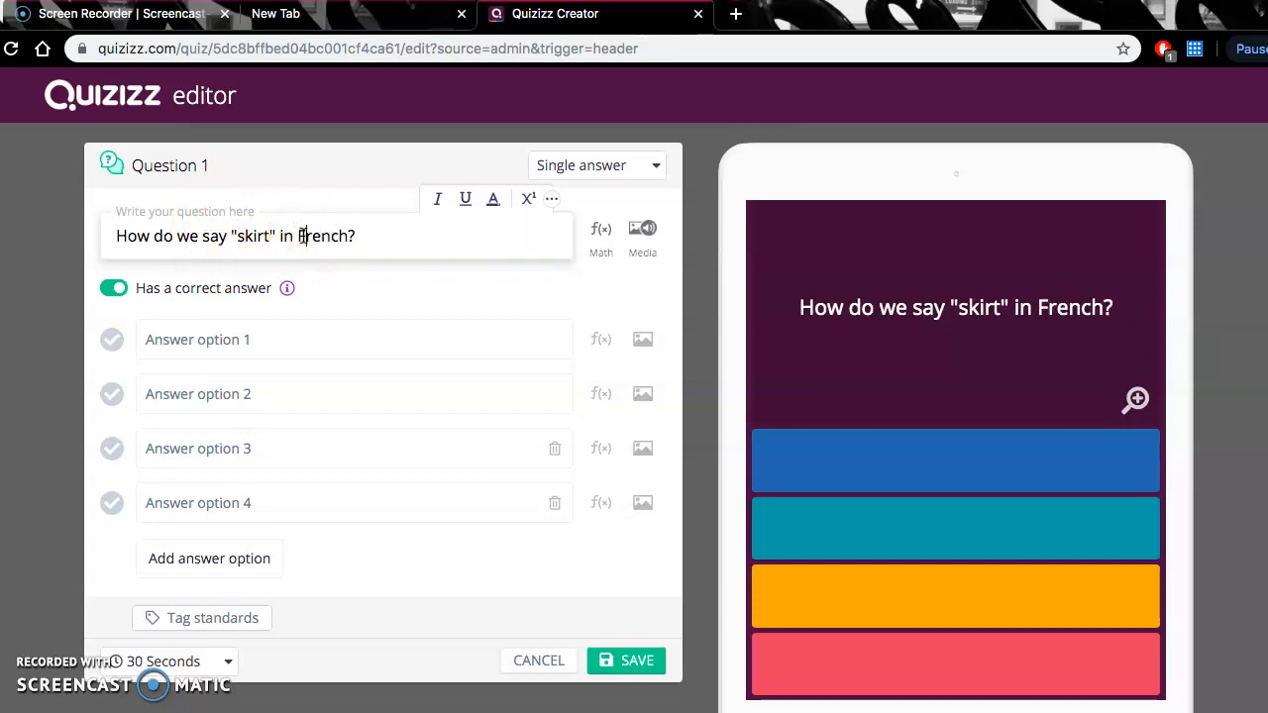
# - Enter "Jupe" as the first answer option of the skirt question
pyautogui.click(299, 340)
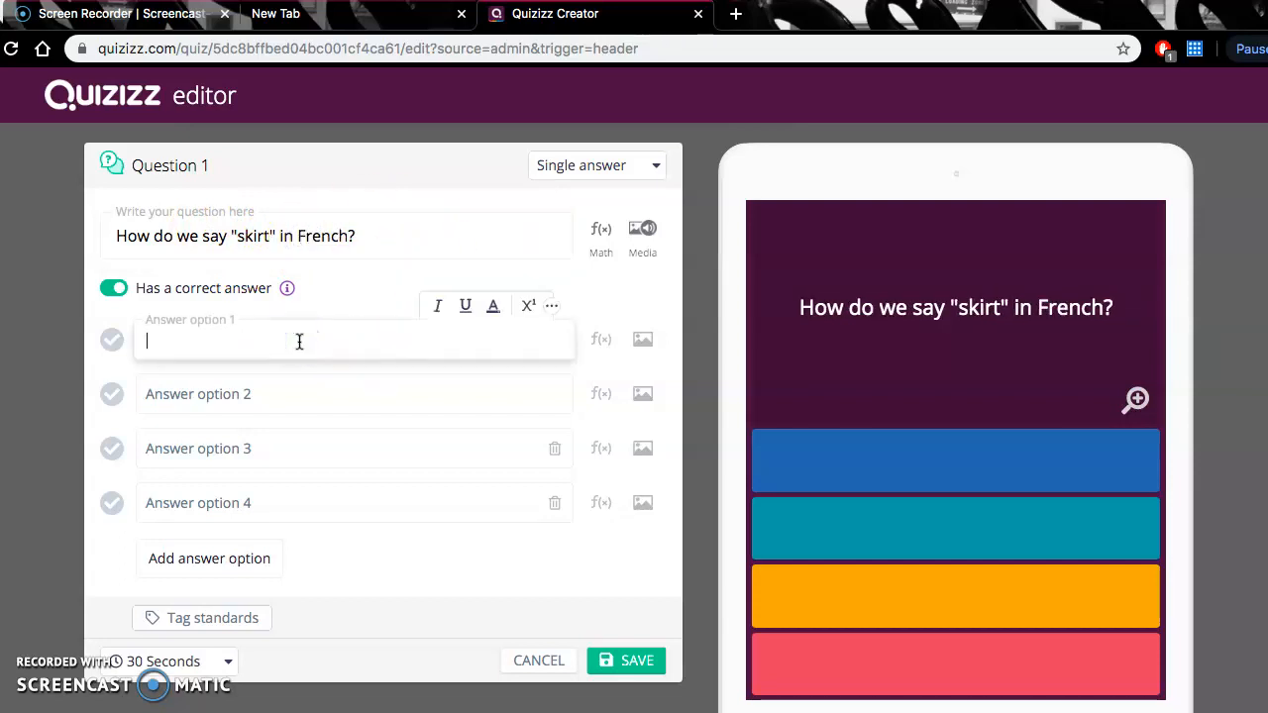
pyautogui.write('JUpoe')
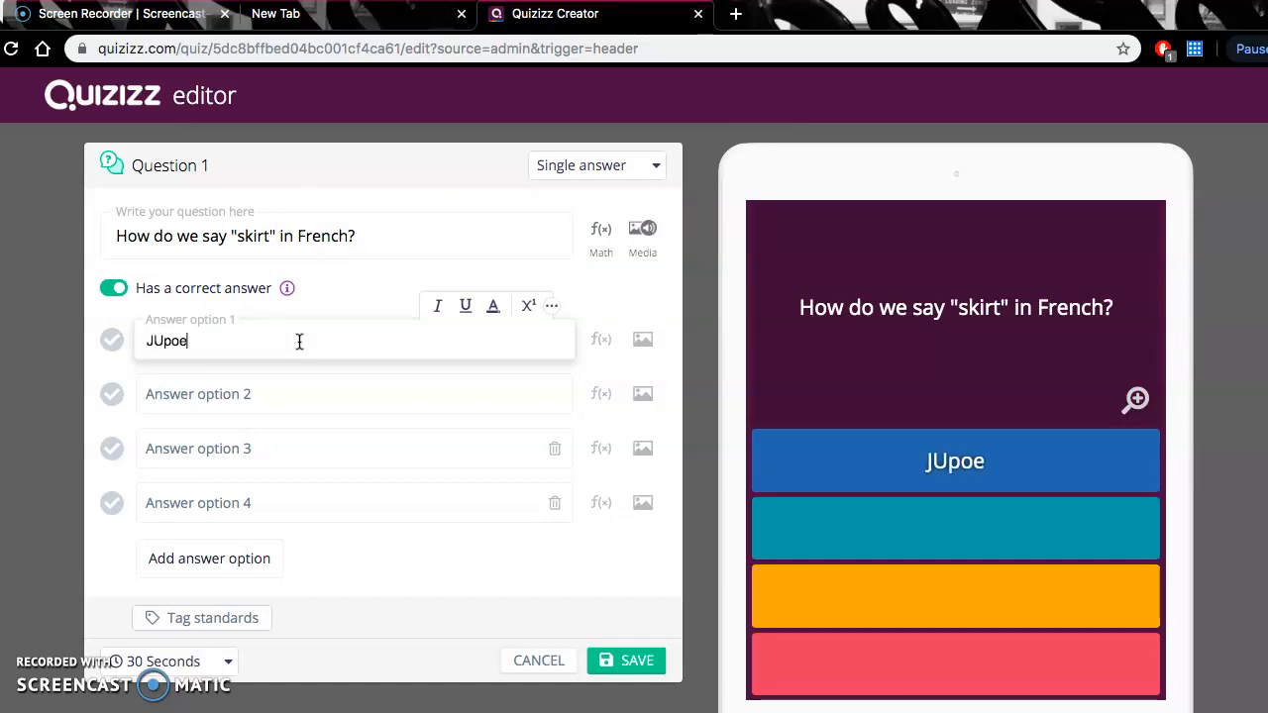
pyautogui.press('BackSpace')
pyautogui.press('BackSpace')
pyautogui.press('BackSpace')
pyautogui.press('BackSpace')
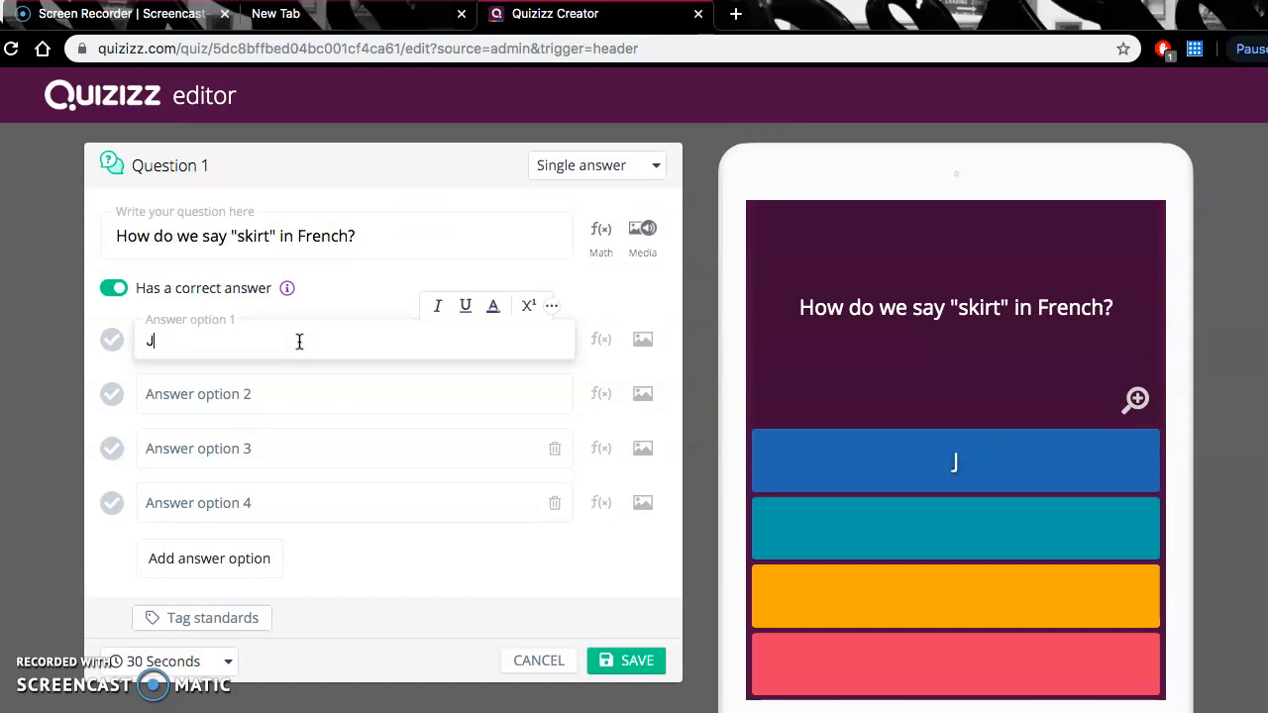
pyautogui.write('upe')
# - Fill in answer options 2, 3 and 4 with "Robe", "Pantalon" and "Chemise"
pyautogui.click(296, 393)
pyautogui.write('Robe')
pyautogui.click(303, 453)
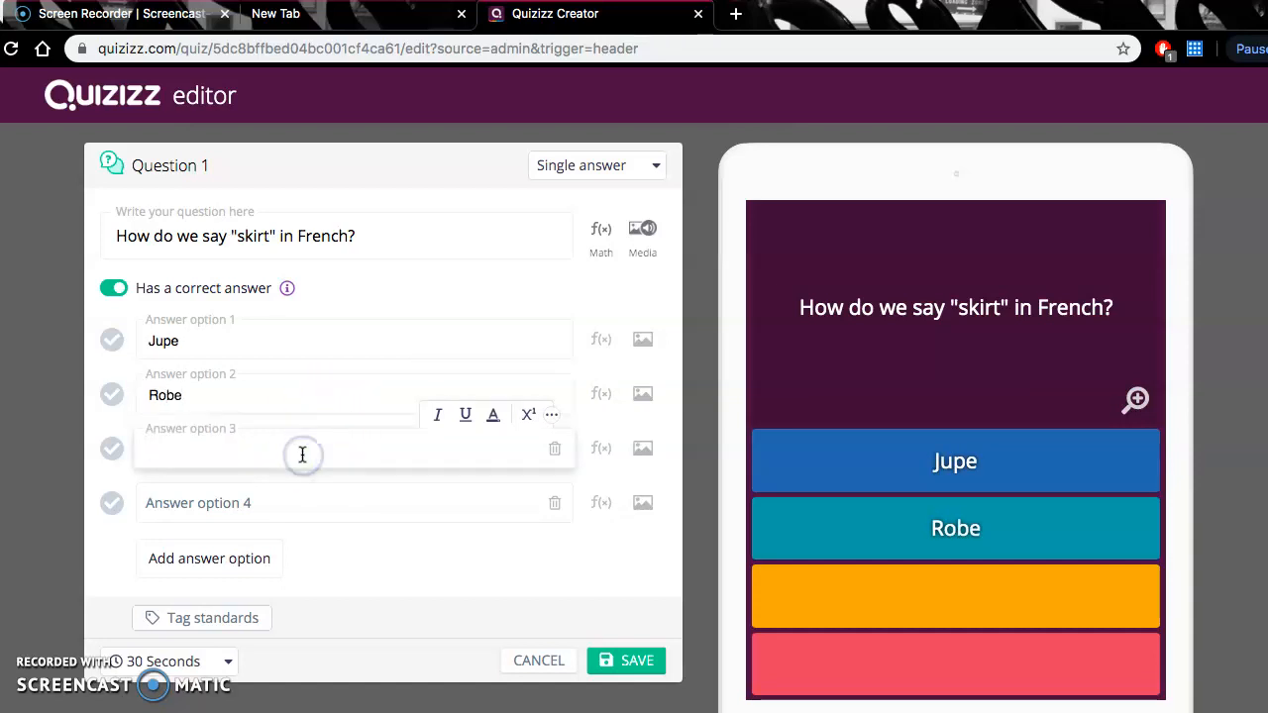
pyautogui.write('Pant')
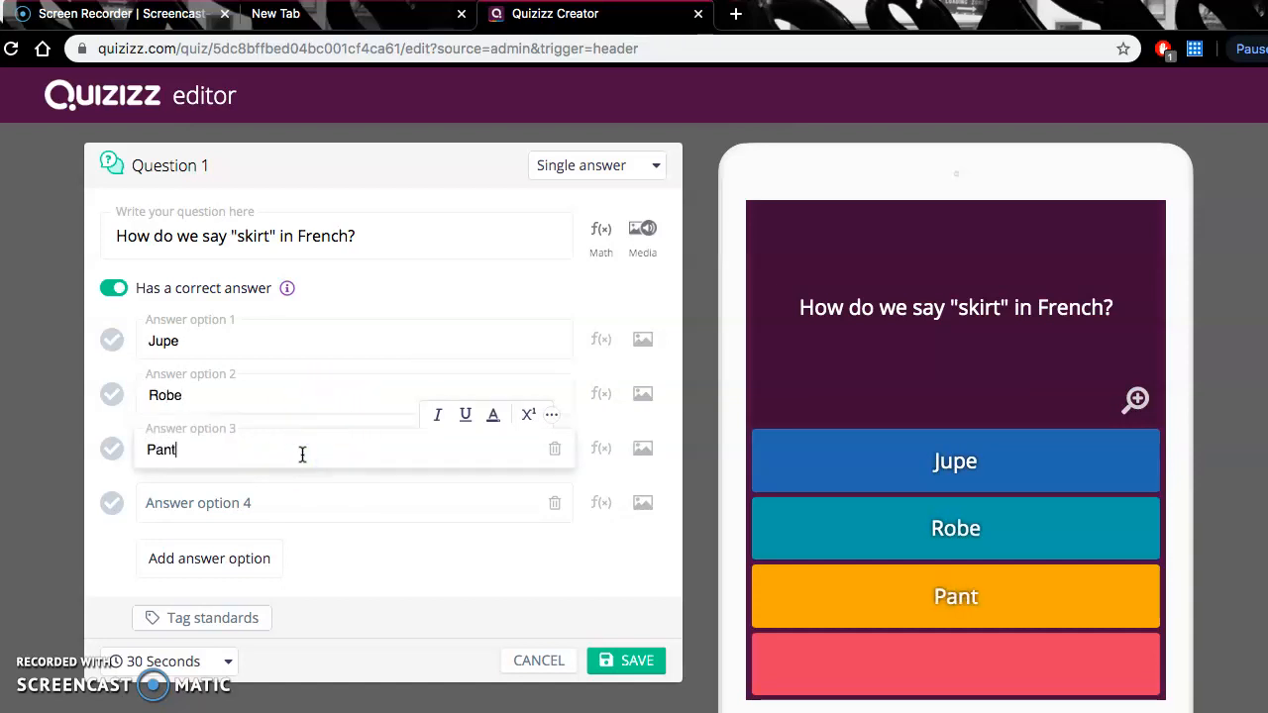
pyautogui.write('alon')
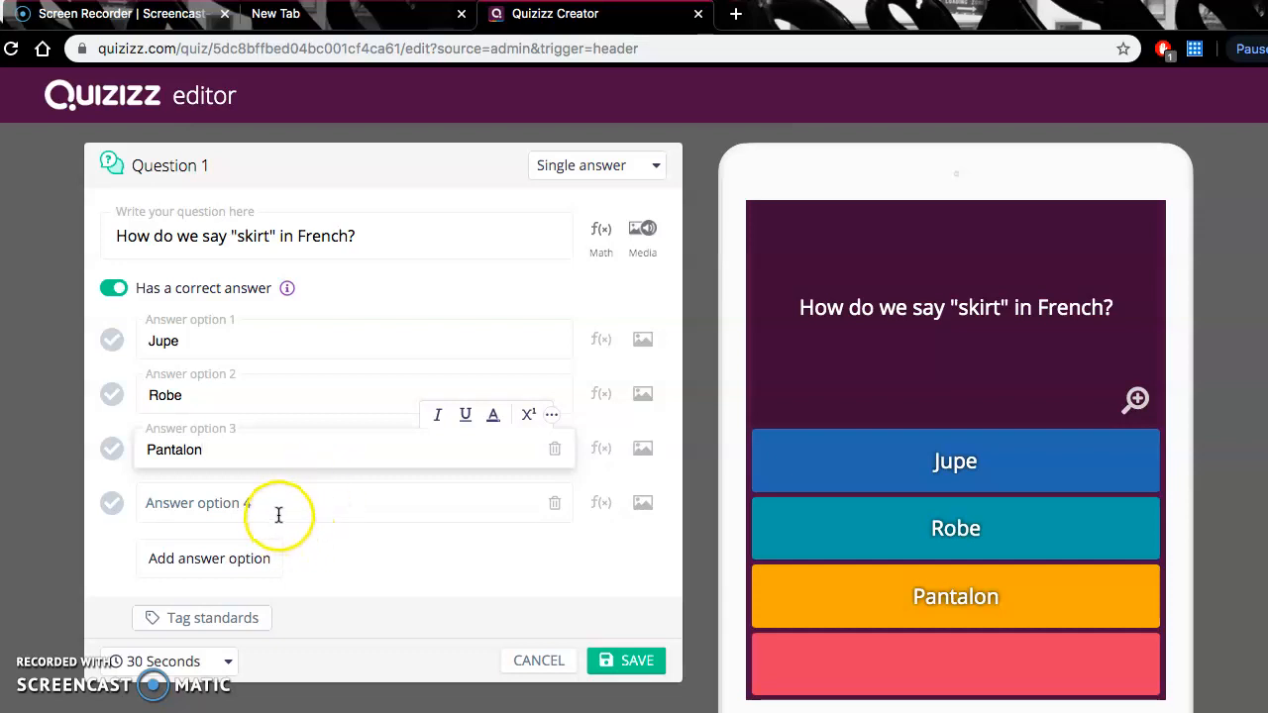
pyautogui.click(281, 513)
pyautogui.write('Chemise')
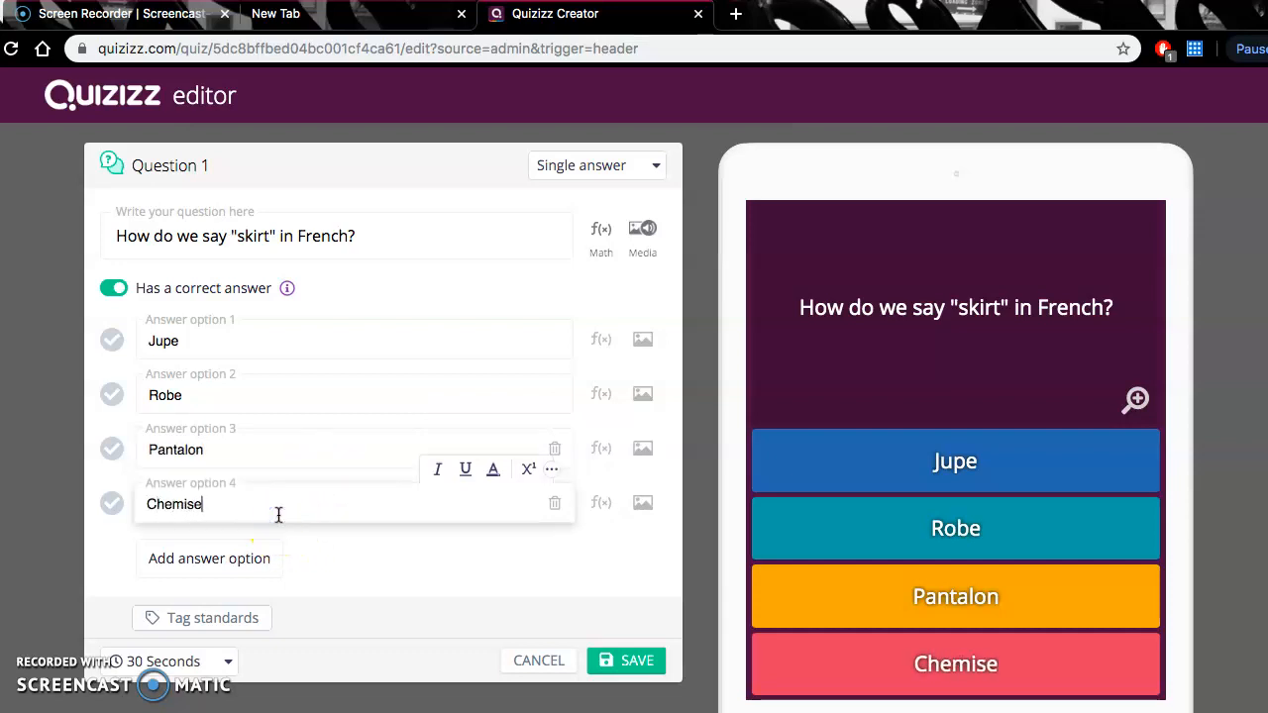
# - Mark "Jupe" as the correct answer and save the first question
pyautogui.click(112, 342)
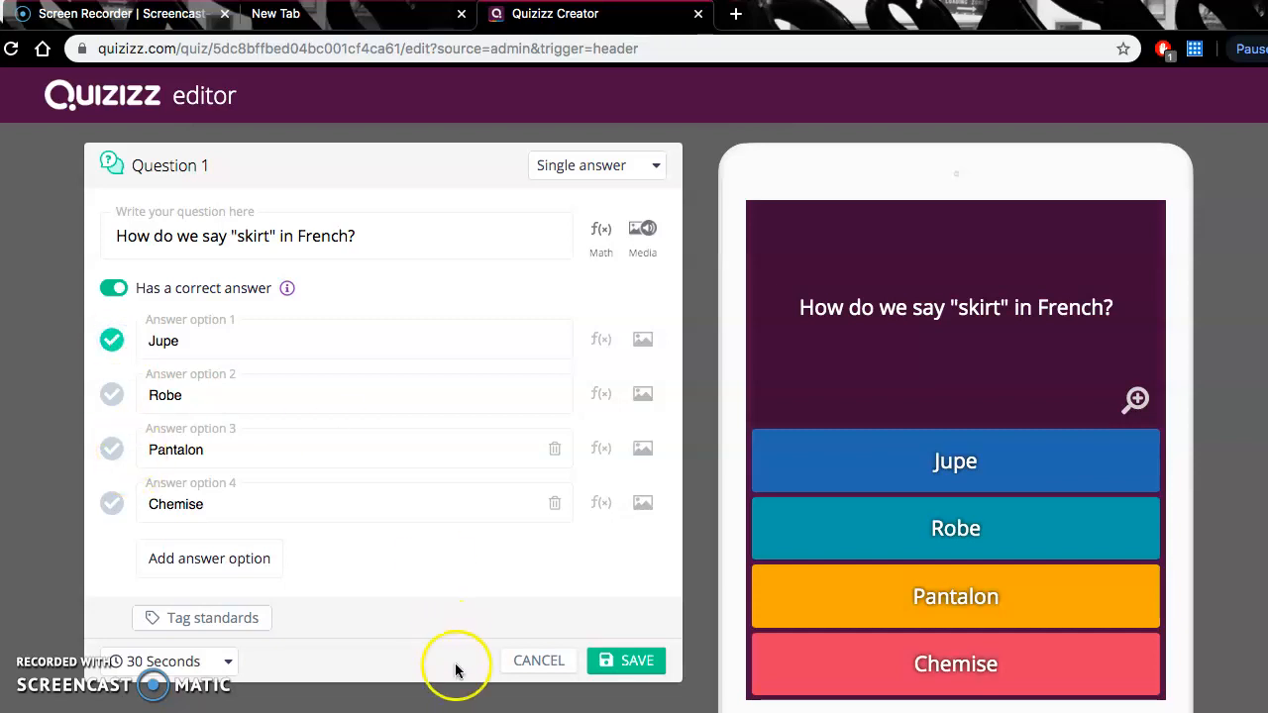
pyautogui.click(614, 665)
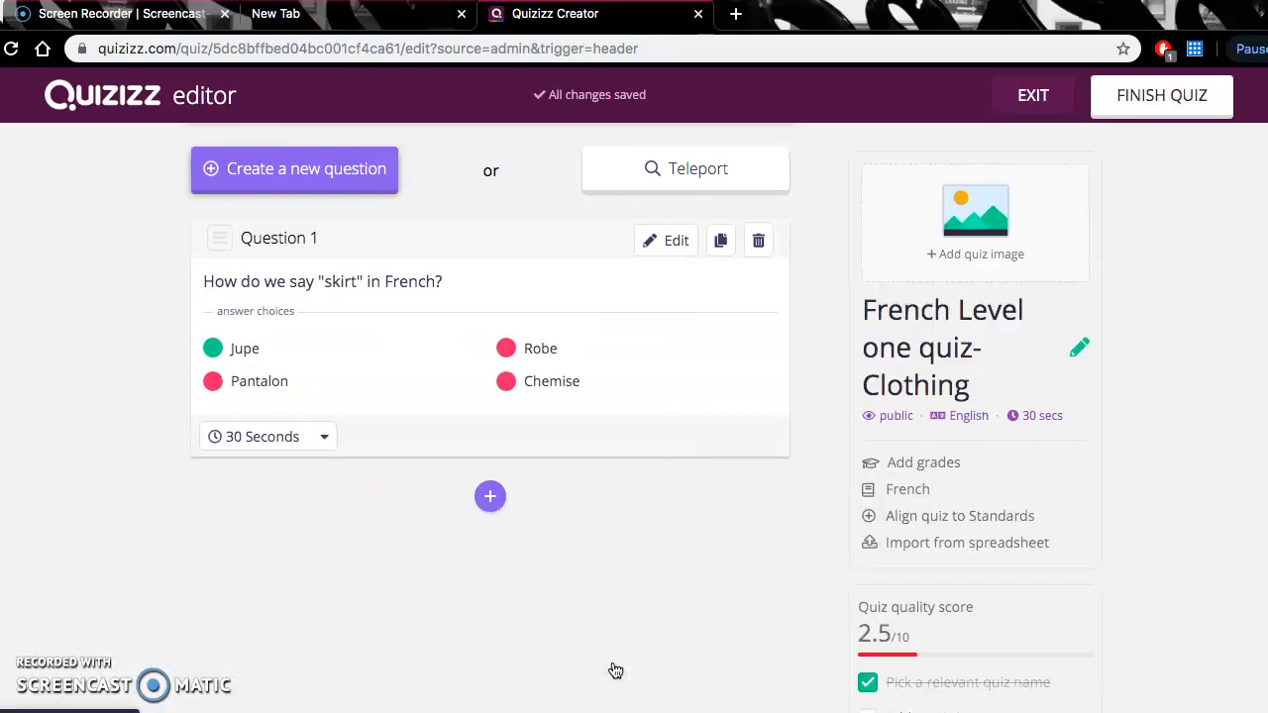
pyautogui.click(559, 455)
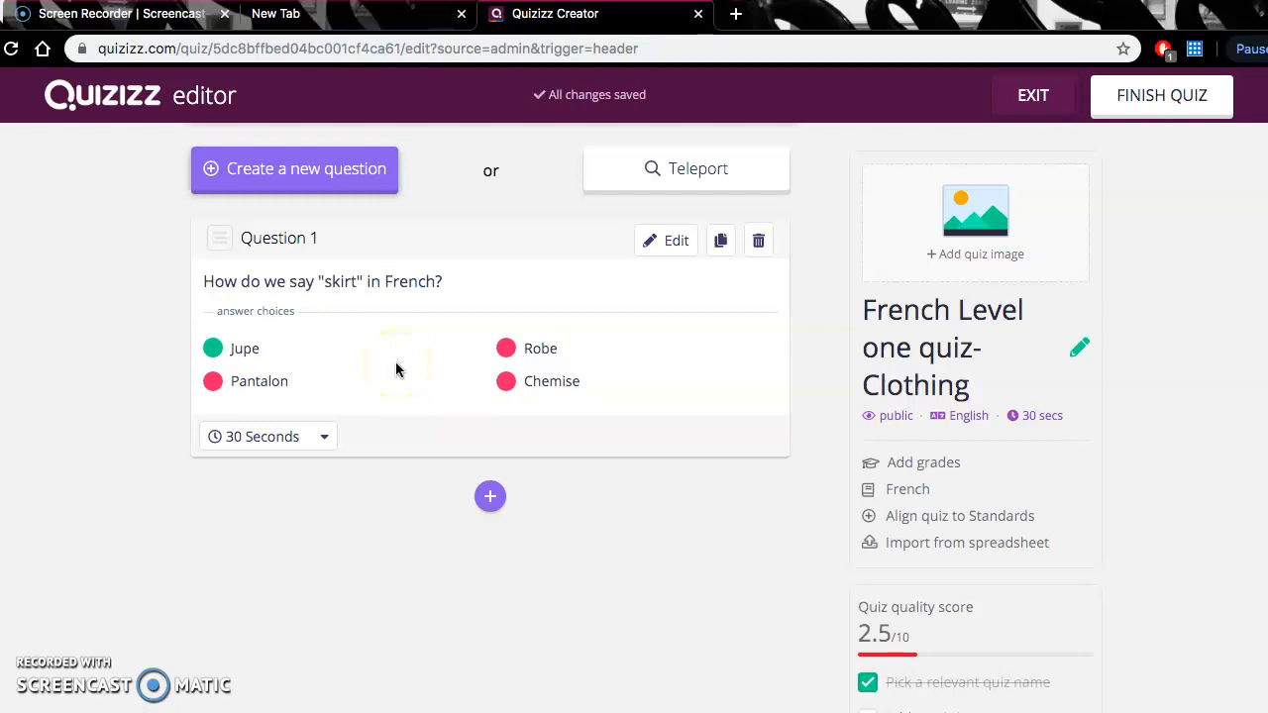
pyautogui.click(250, 348)
# - Add a second question below the first with the text "What is this clothing item?"
pyautogui.click(491, 498)
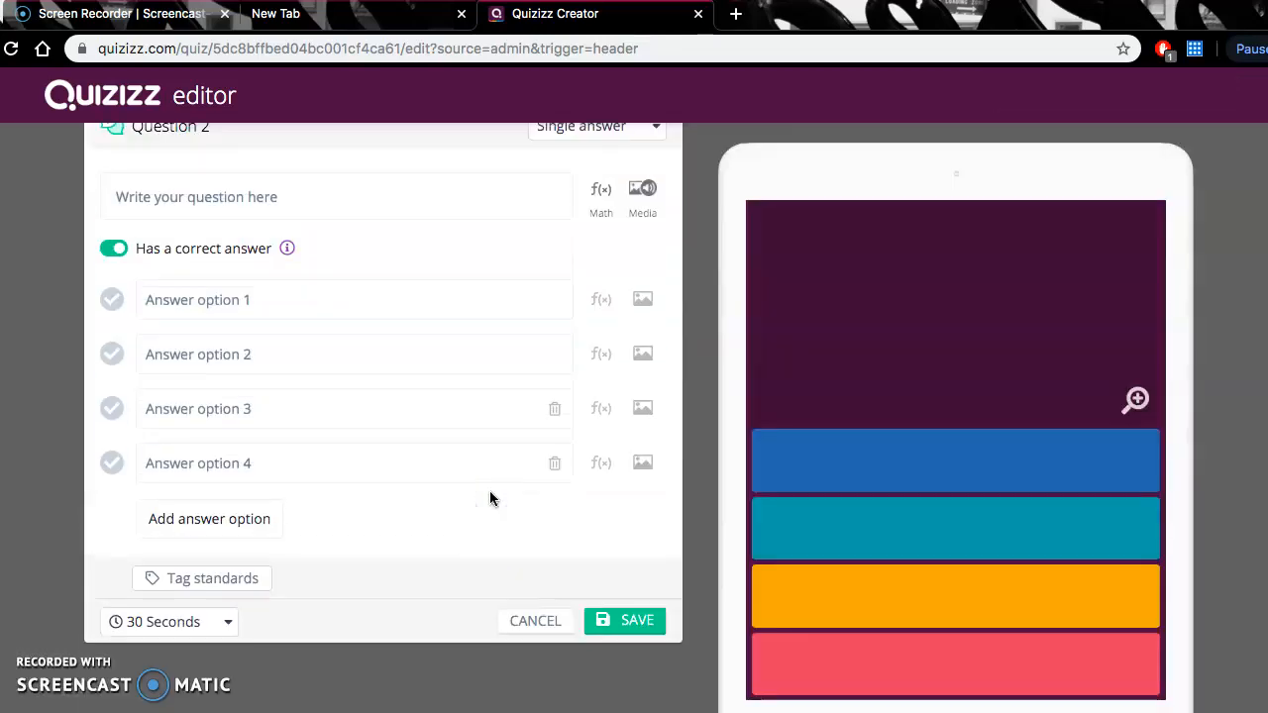
pyautogui.click(254, 246)
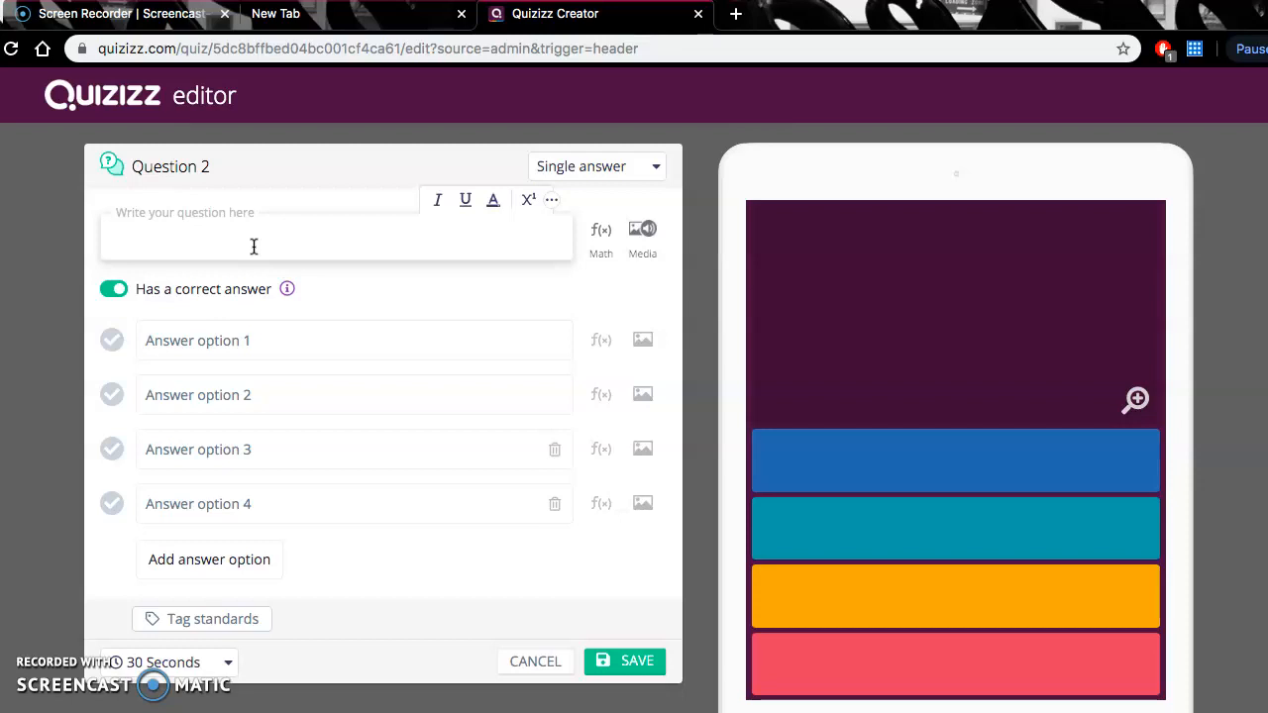
pyautogui.write('t is ')
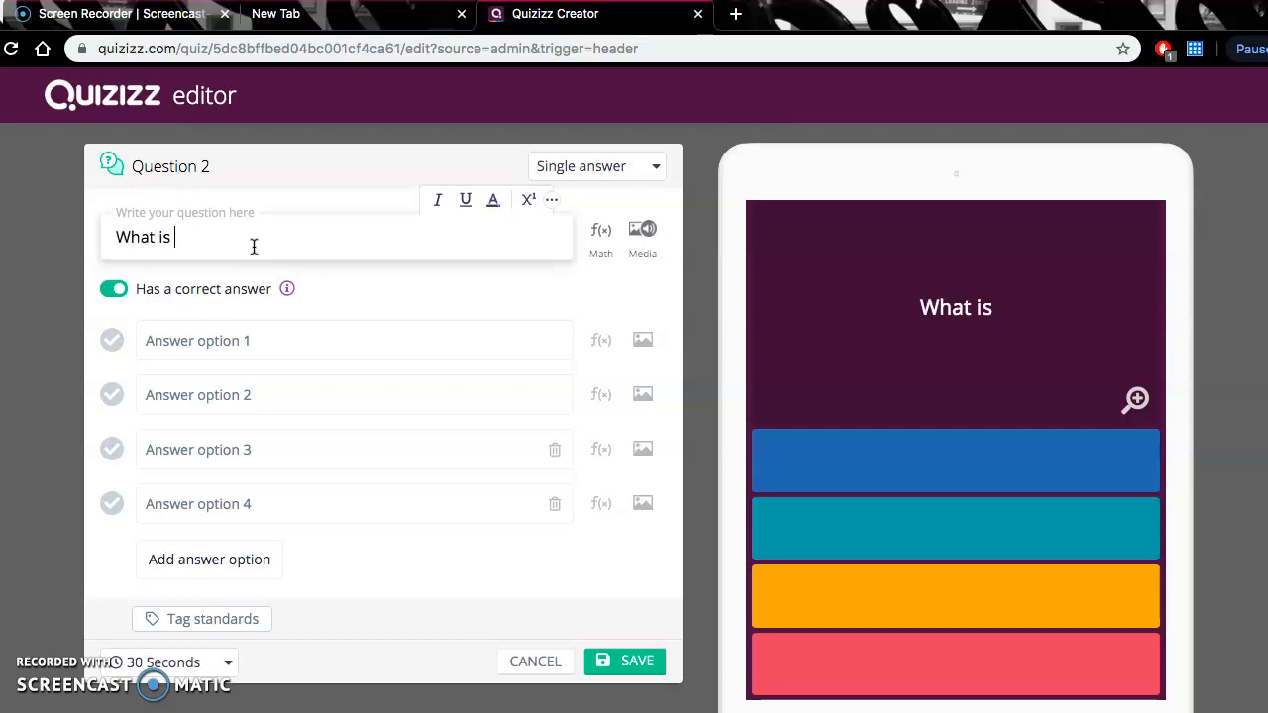
pyautogui.write('this clothing item?')
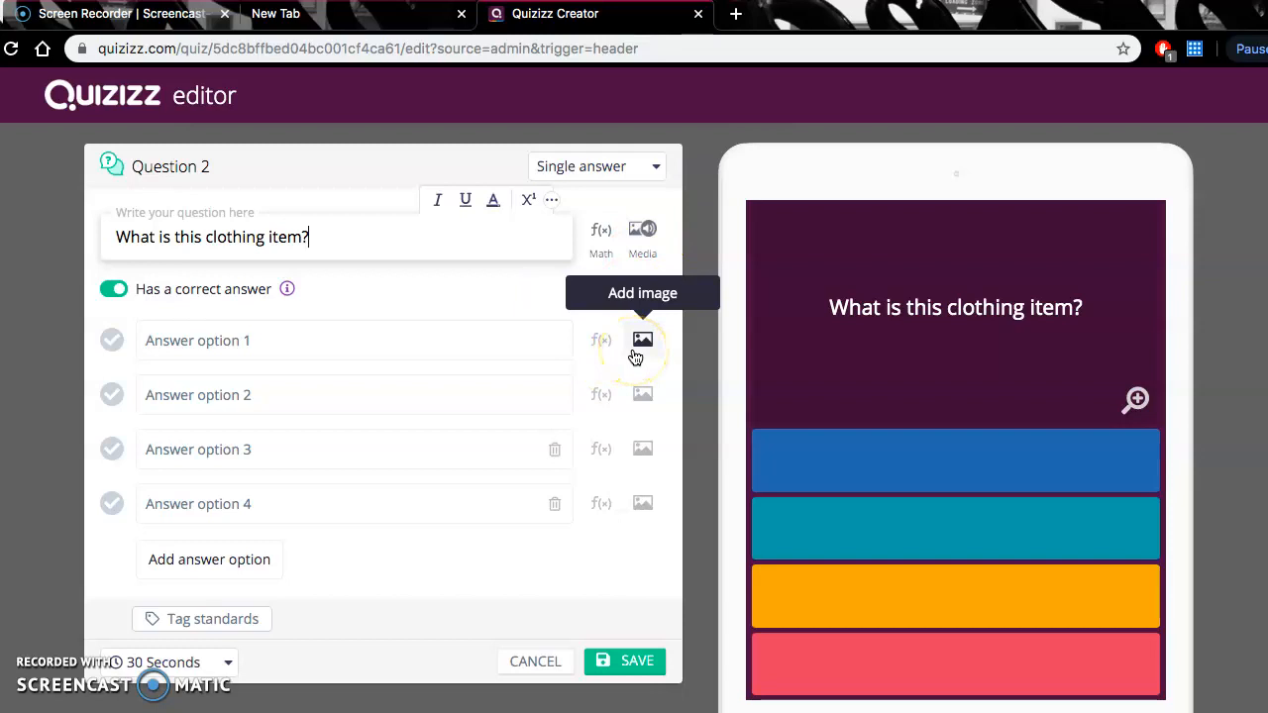
# - Attach the image Dress.jpg from the Downloads folder to the second question
pyautogui.click(641, 257)
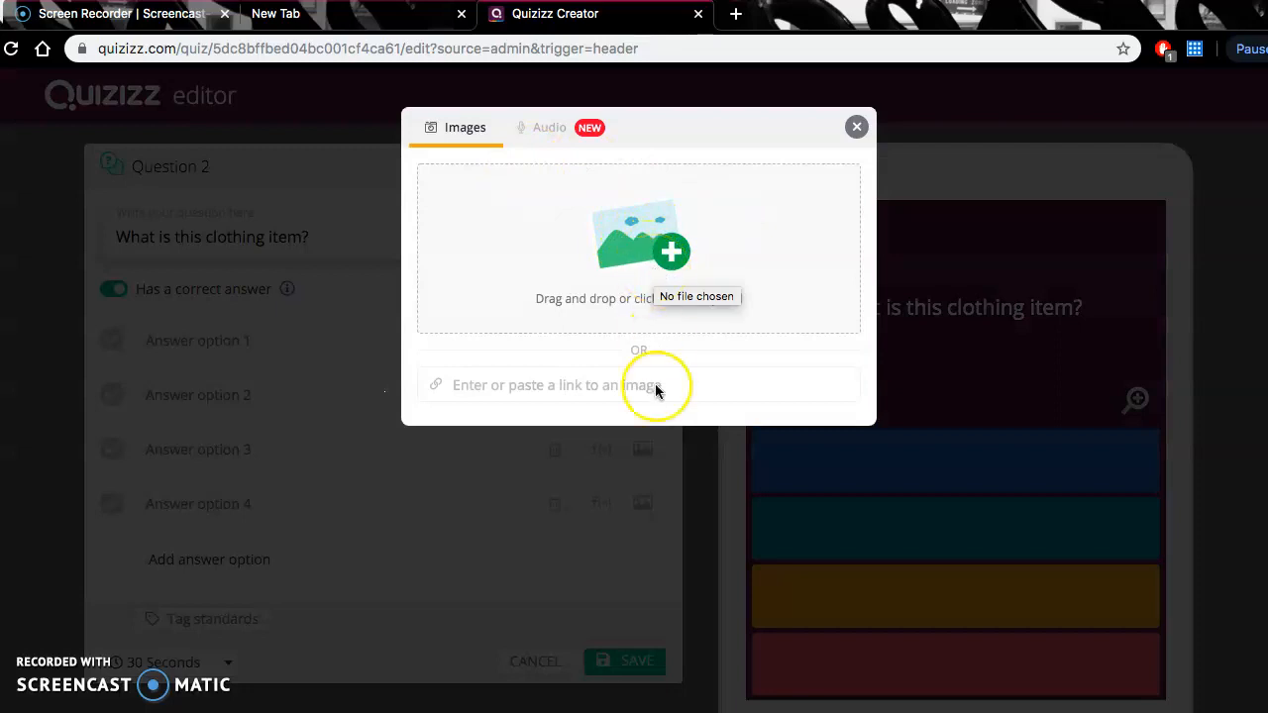
pyautogui.click(660, 250)
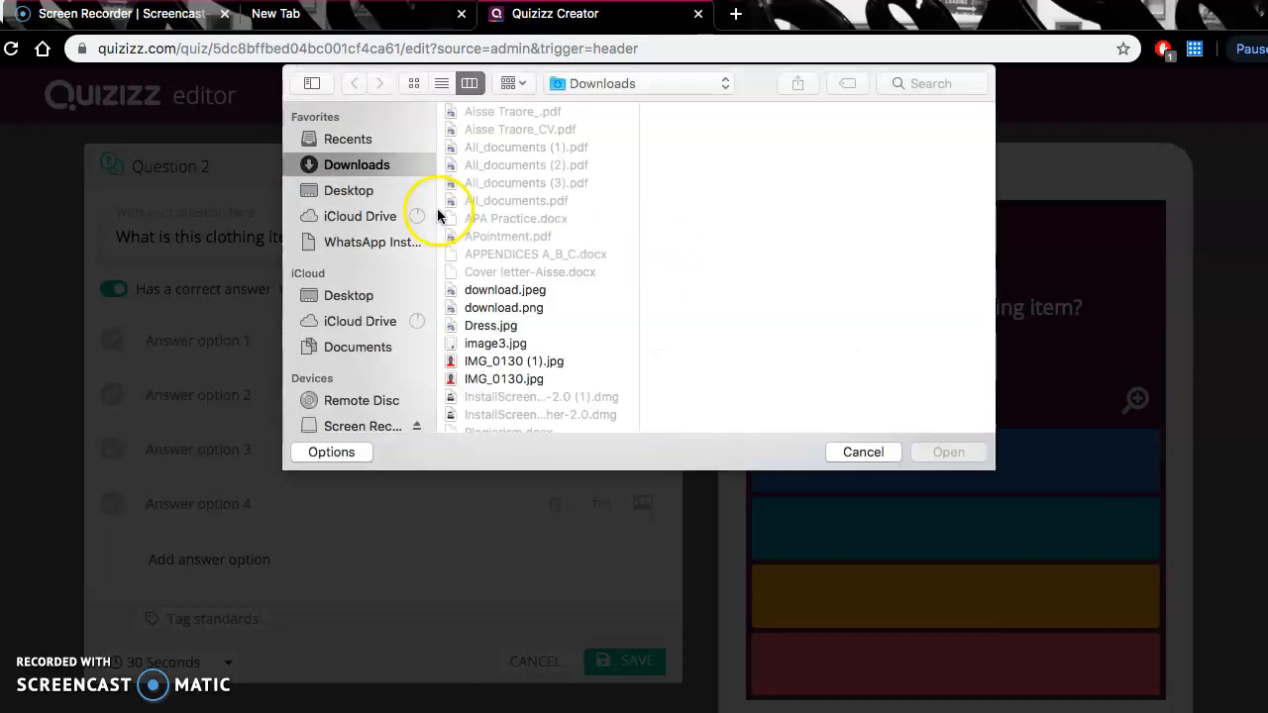
pyautogui.scroll(-2, 527, 327)
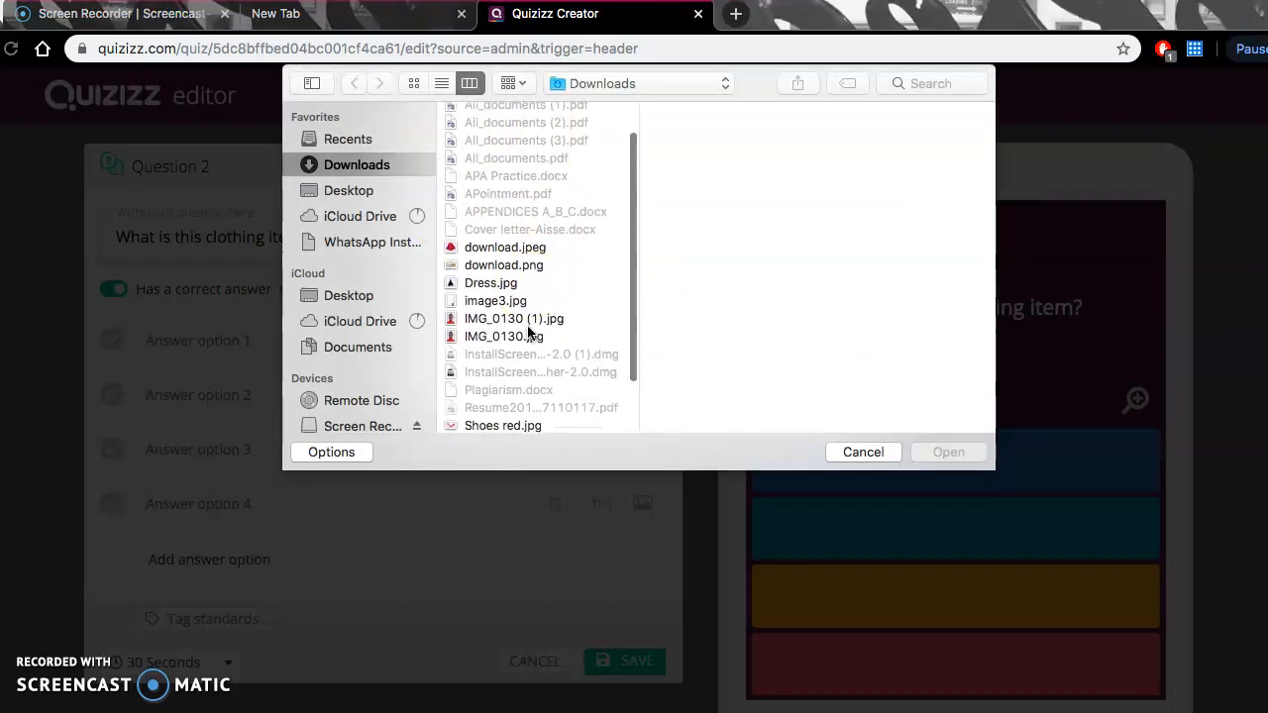
pyautogui.click(492, 283)
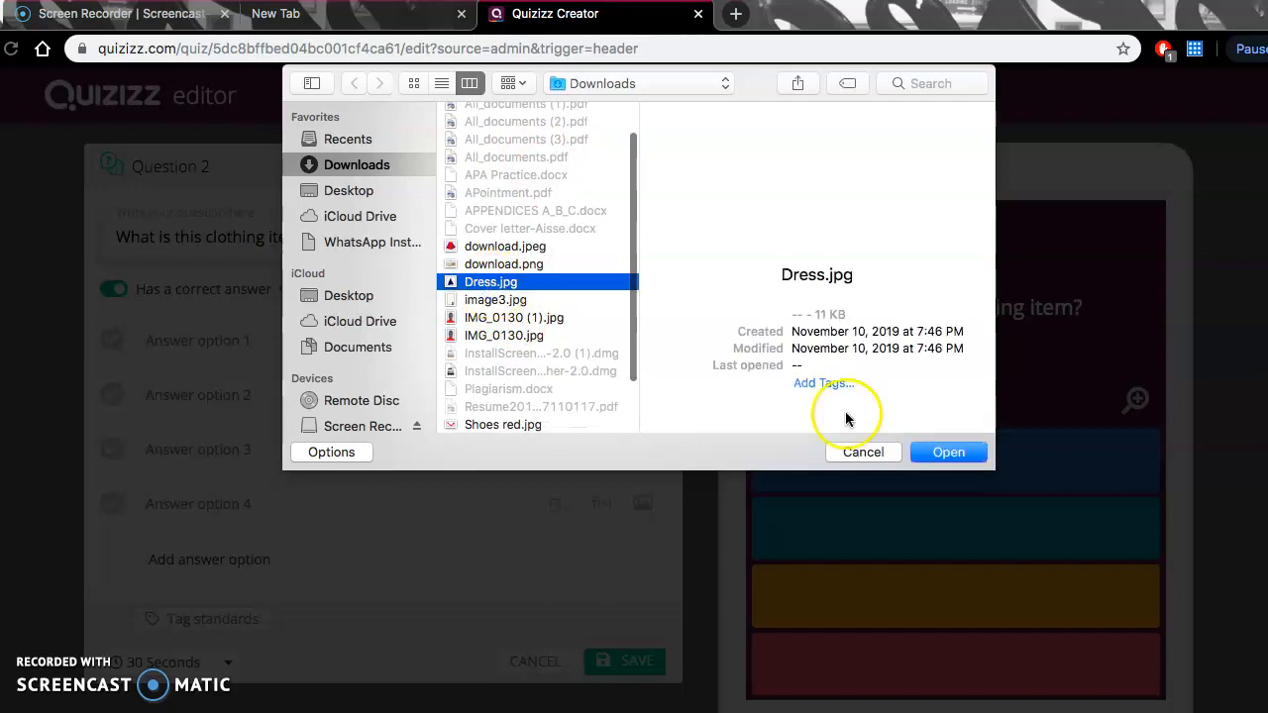
pyautogui.click(959, 462)
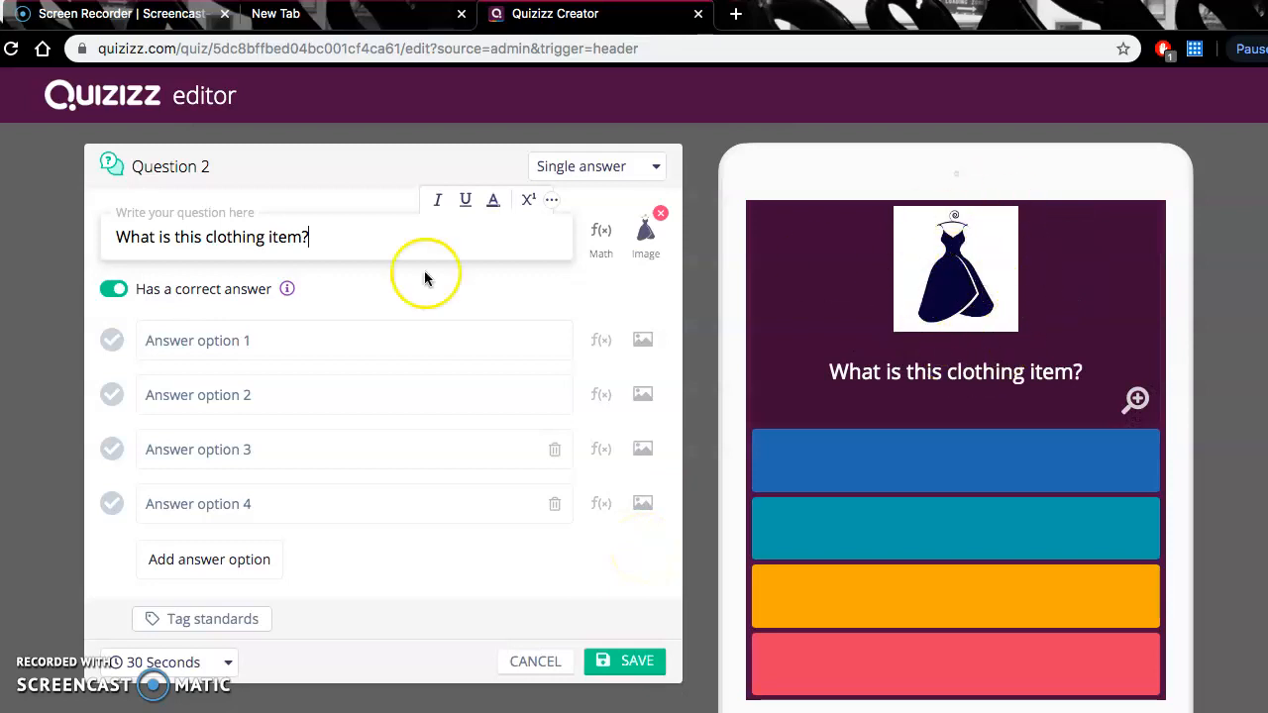
# - Fill in the four answer options of the second question with "Robe", "Chemise", "Veste" and "Pantalon"
pyautogui.click(292, 340)
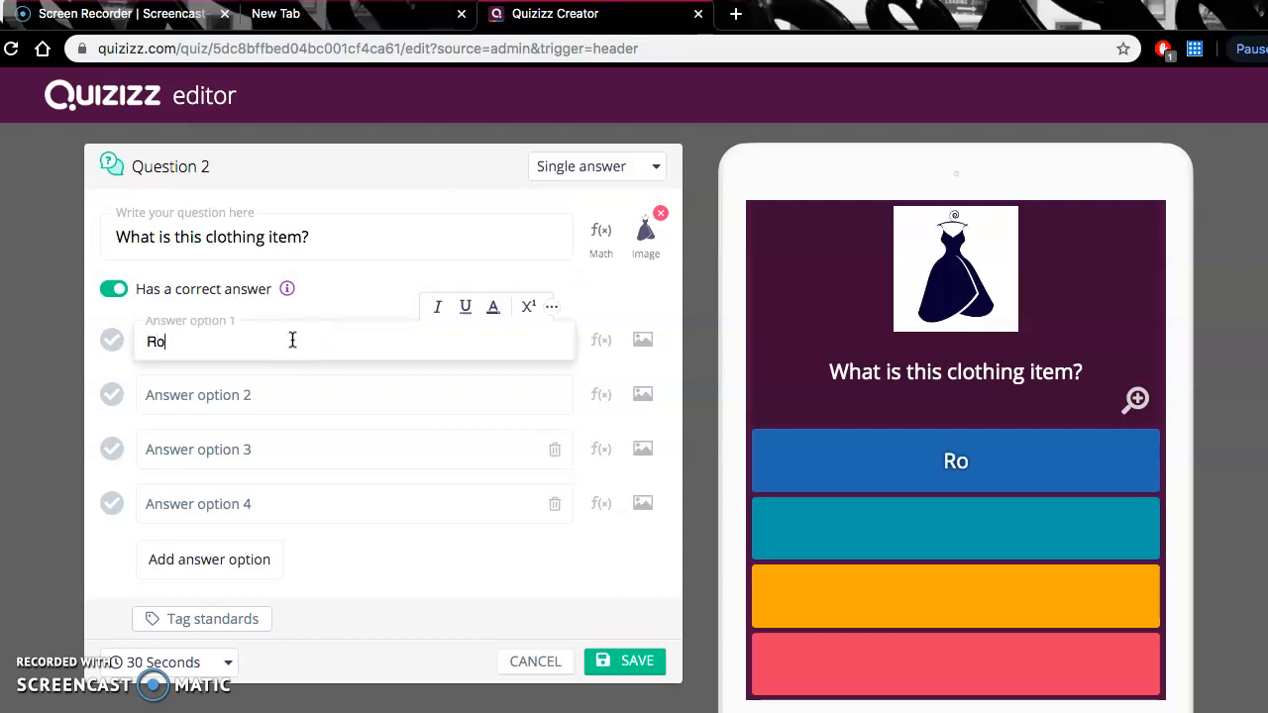
pyautogui.write('Robe')
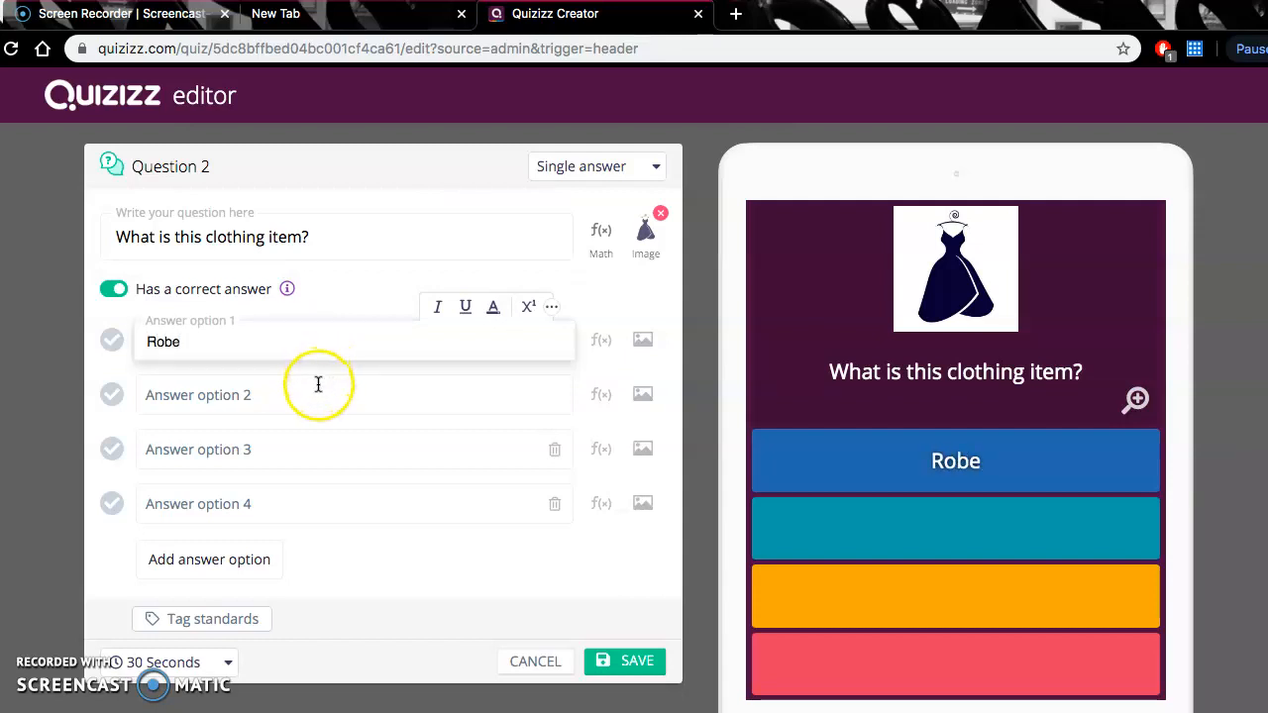
pyautogui.click(317, 385)
pyautogui.write('Chemise')
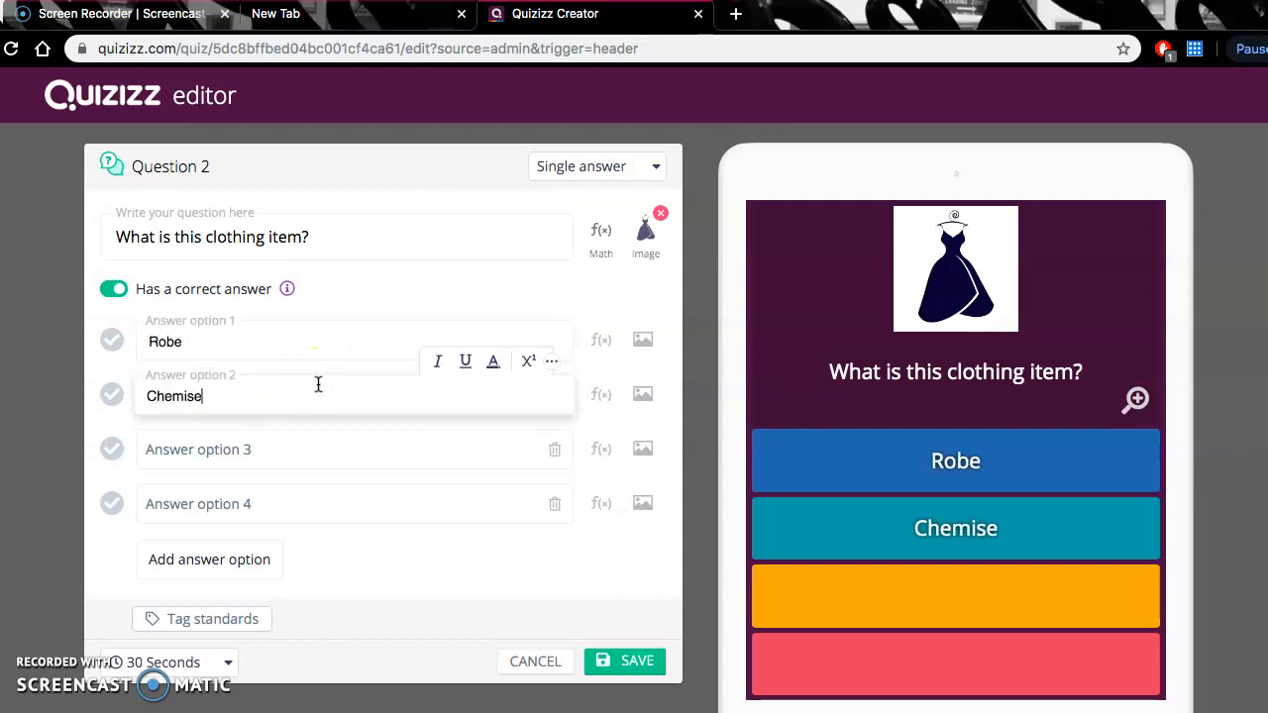
pyautogui.click(303, 446)
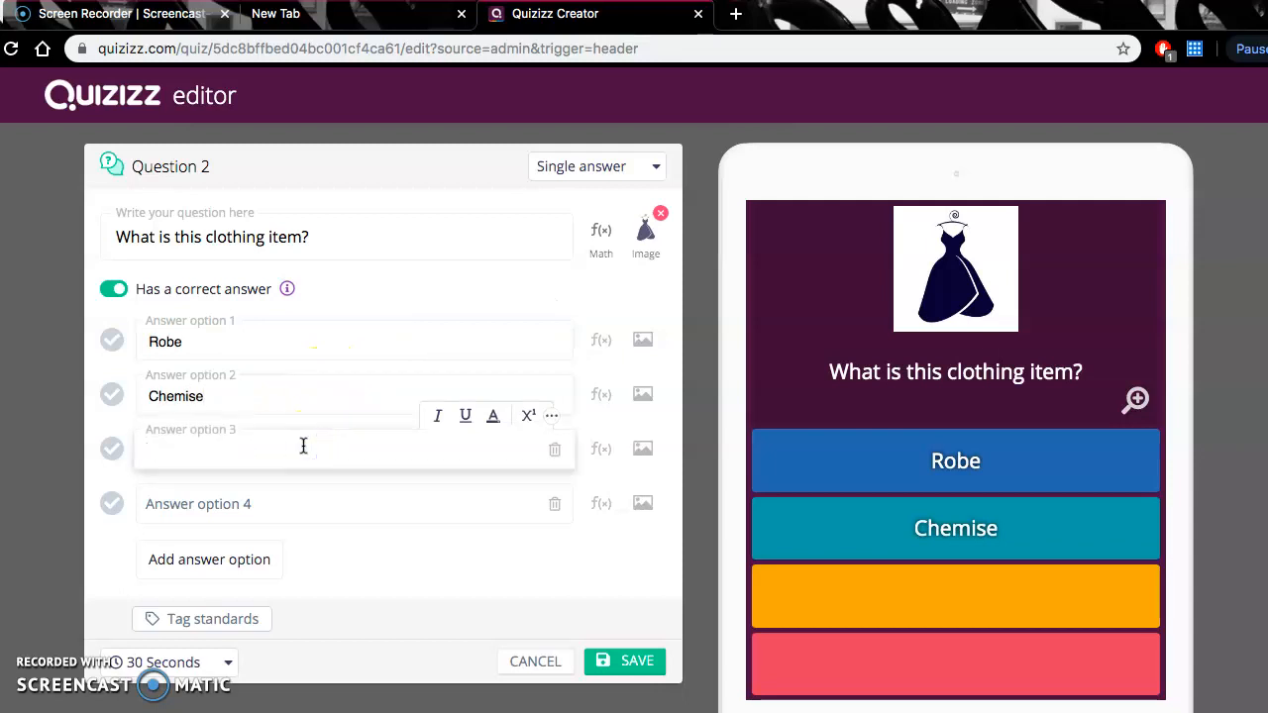
pyautogui.write('Veste')
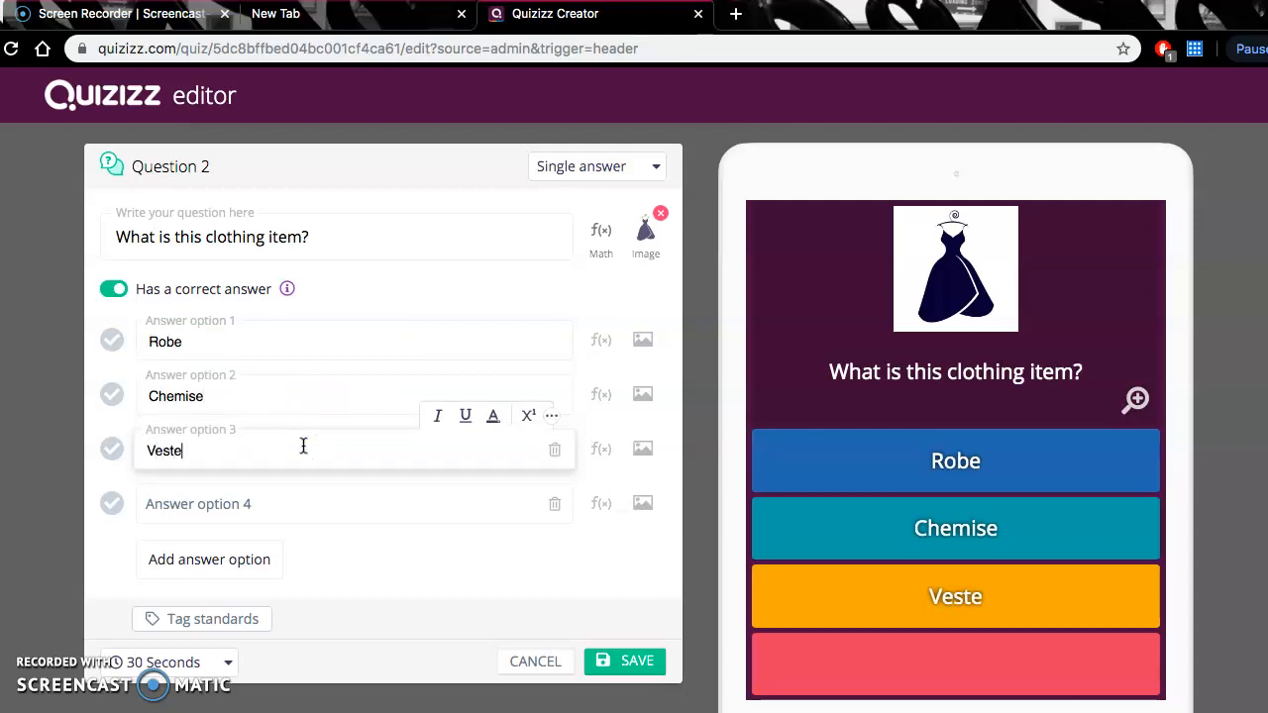
pyautogui.click(318, 502)
pyautogui.write('Pantalon')
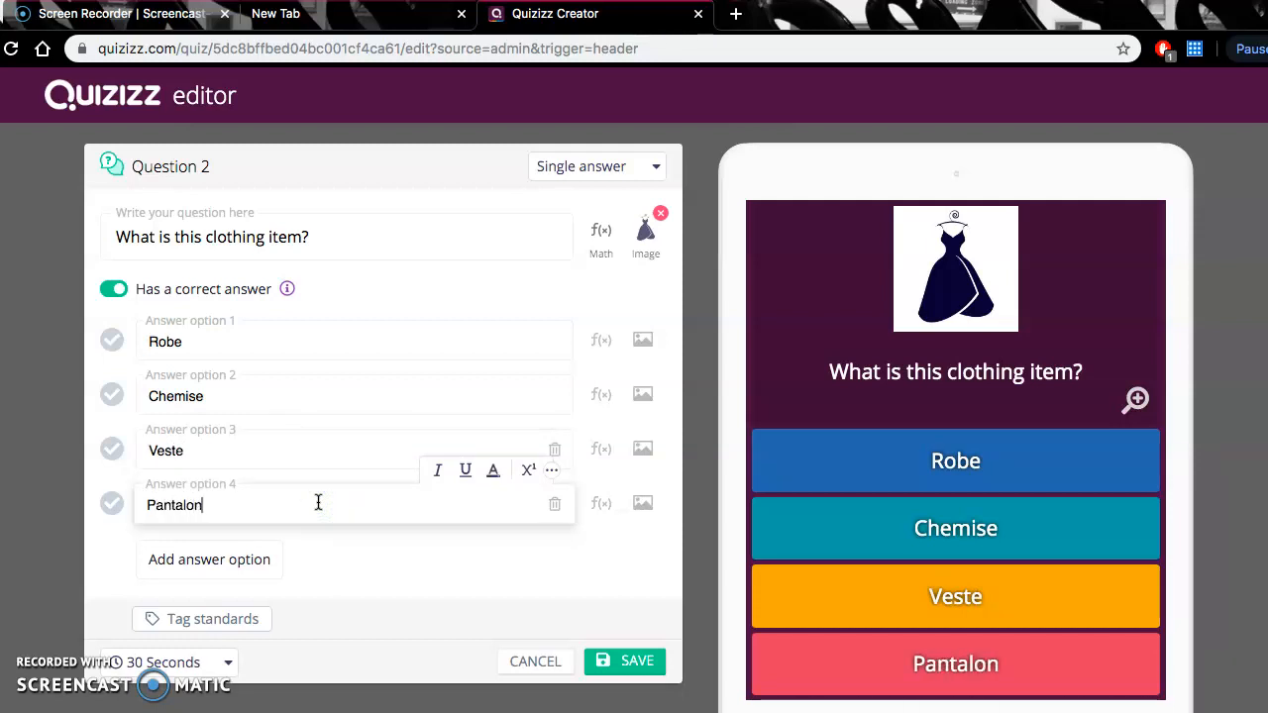
# - Mark "Robe" as the correct answer and save the second question
pyautogui.click(109, 342)
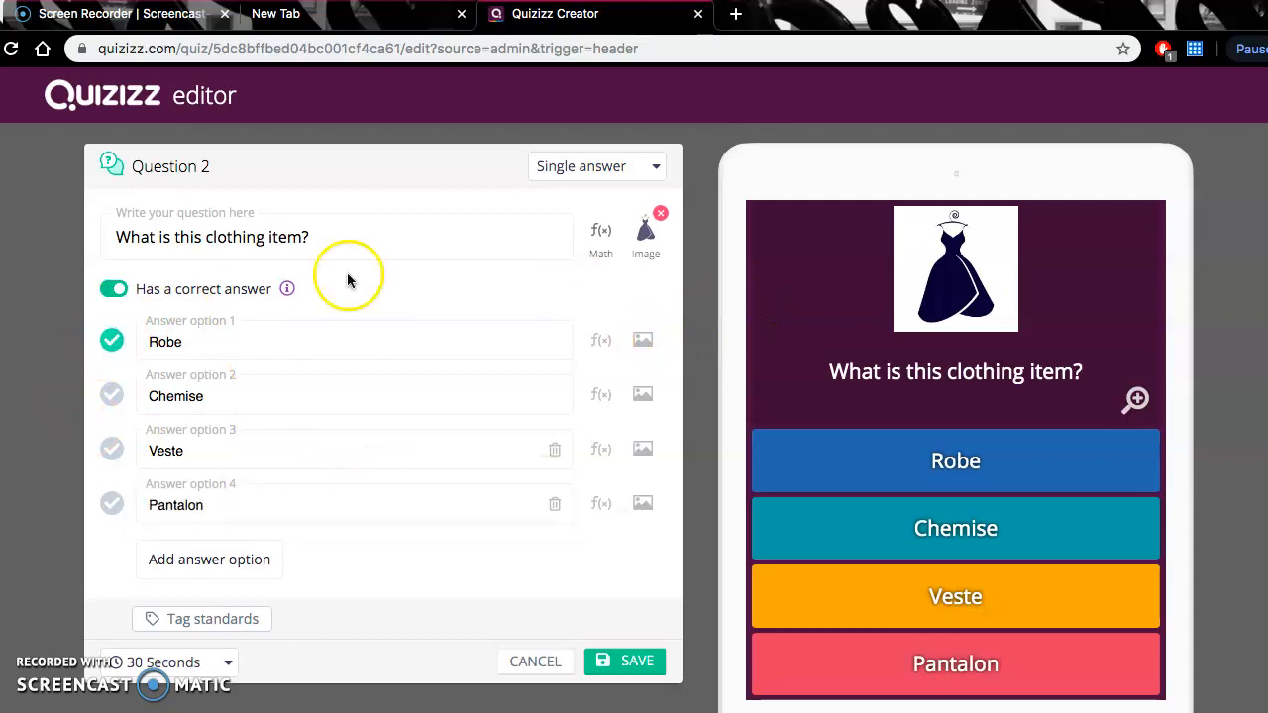
pyautogui.click(628, 665)
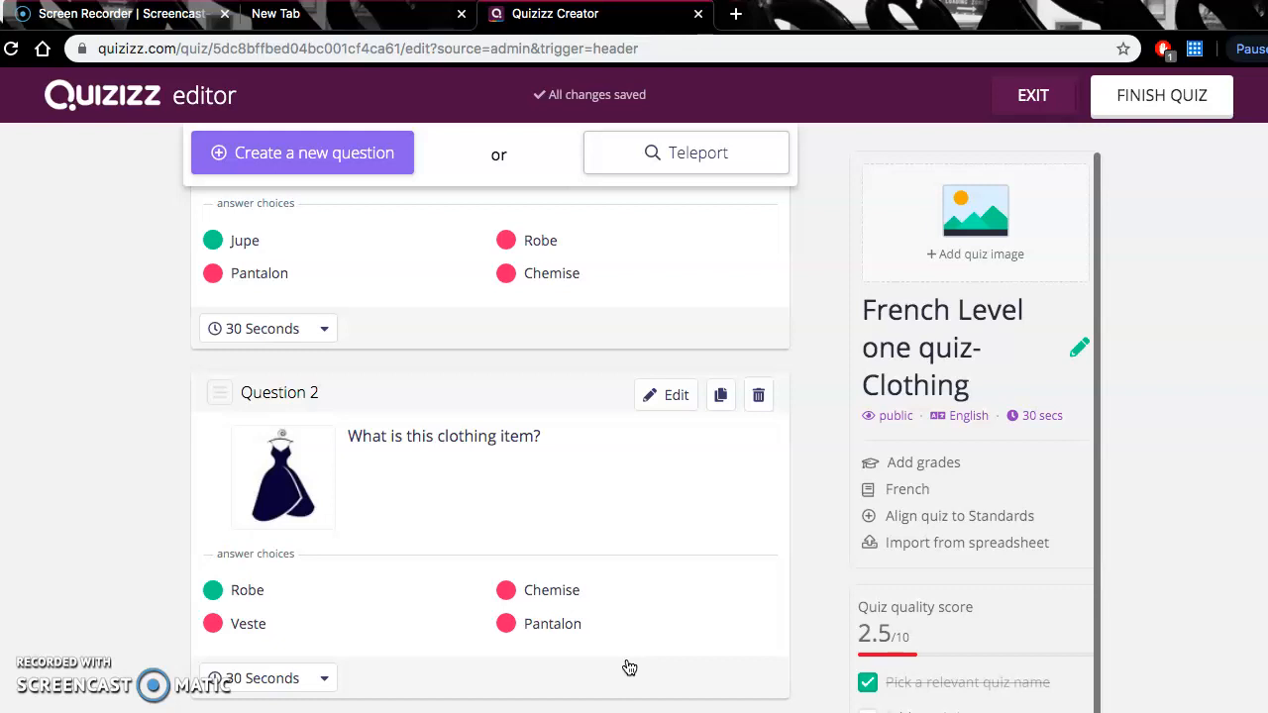
pyautogui.scroll(2, 515, 483)
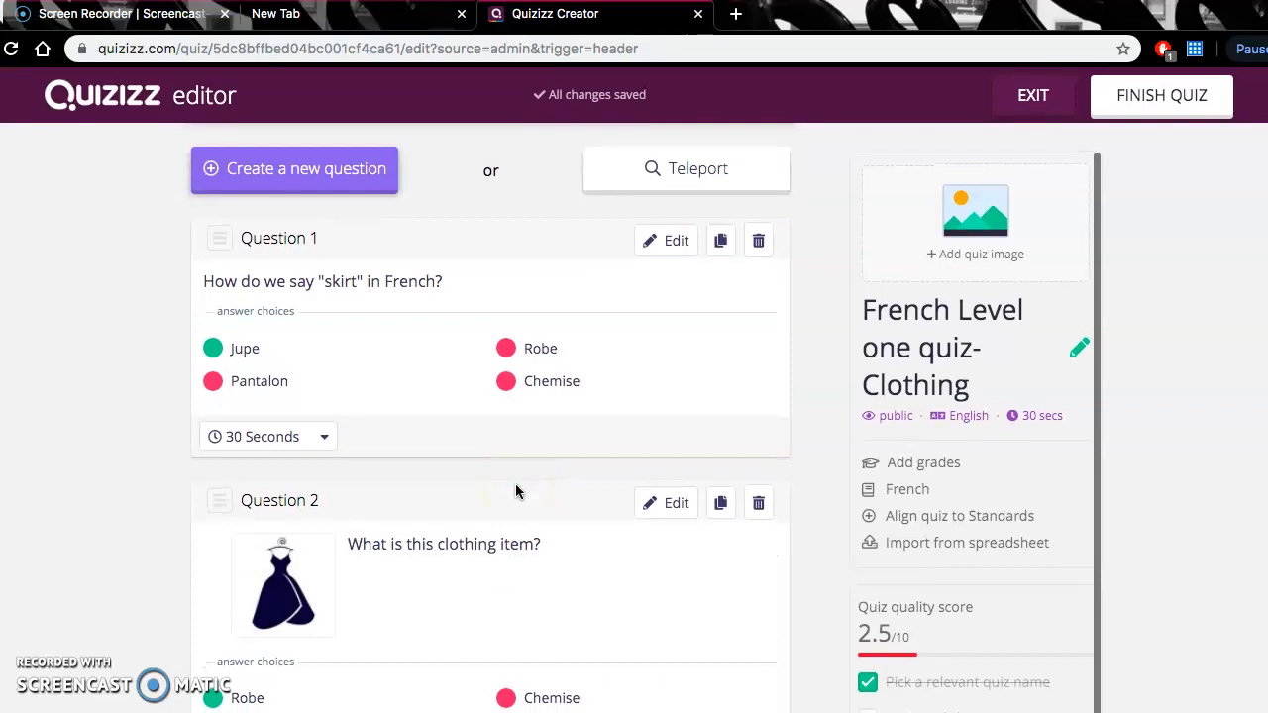
# - Finish the quiz with the grade range set from 6th to 7th and save it
pyautogui.click(1151, 109)
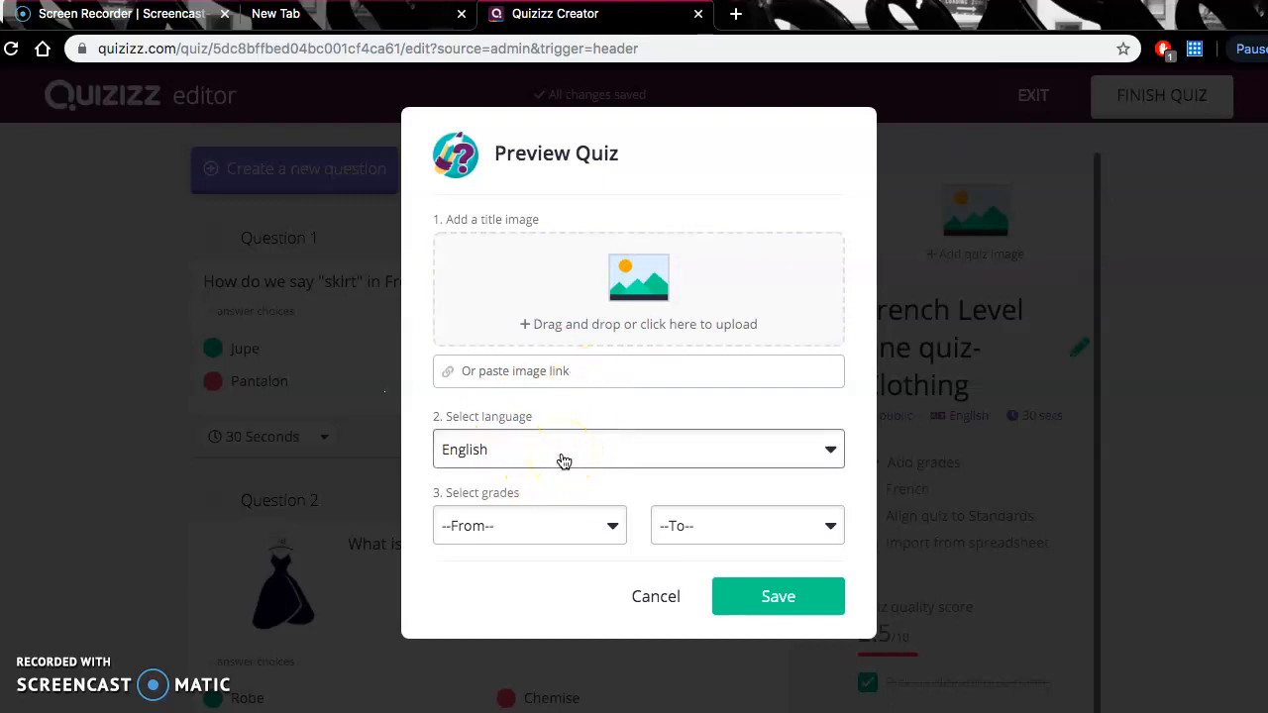
pyautogui.click(557, 526)
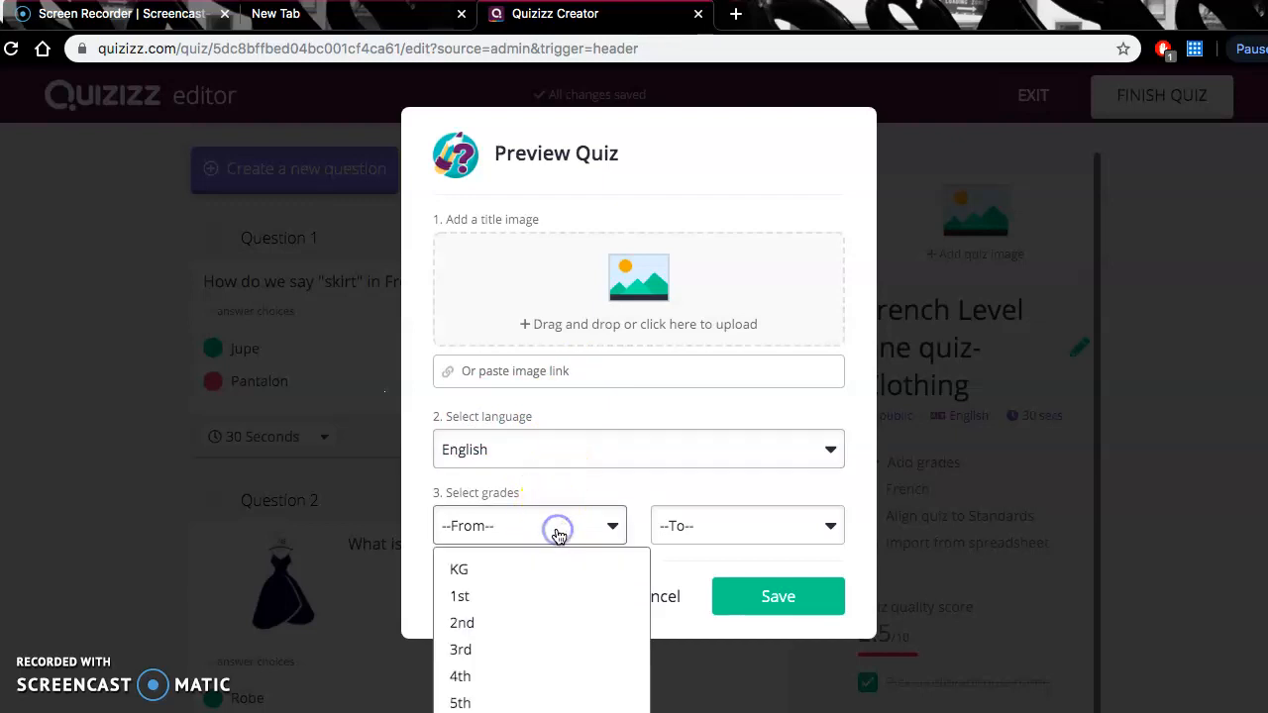
pyautogui.scroll(-1, 482, 673)
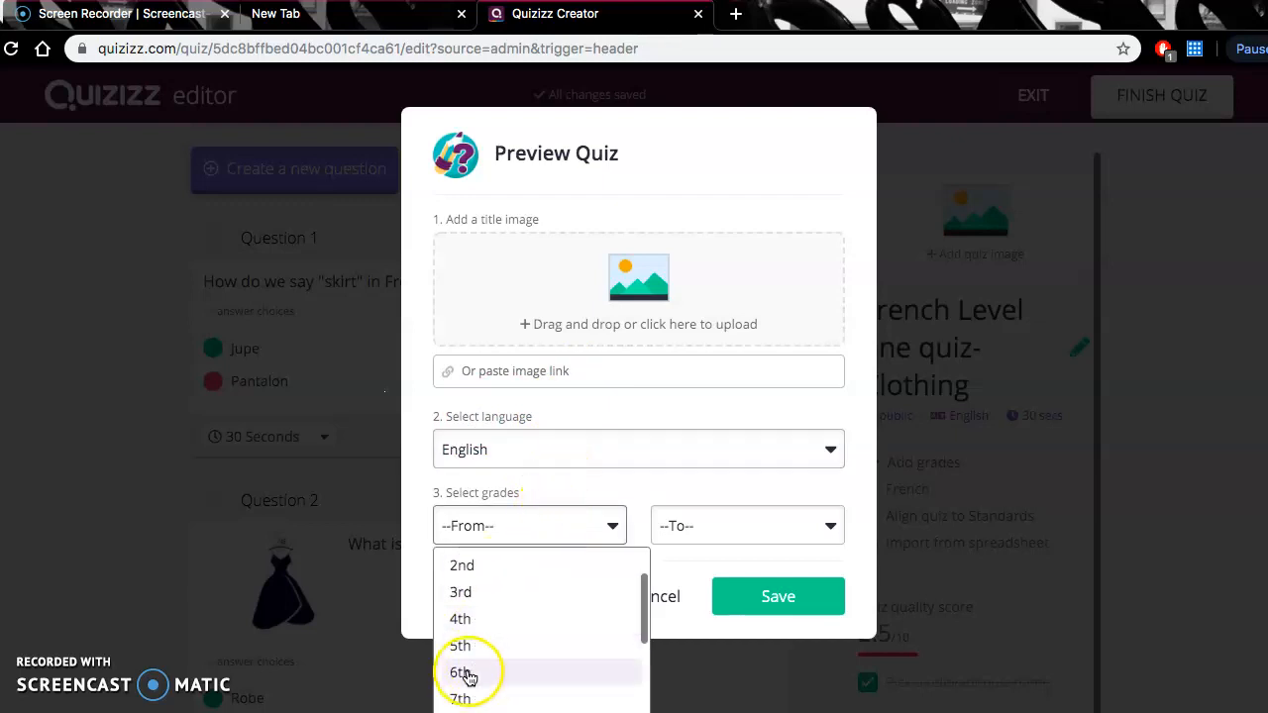
pyautogui.click(461, 672)
pyautogui.click(702, 530)
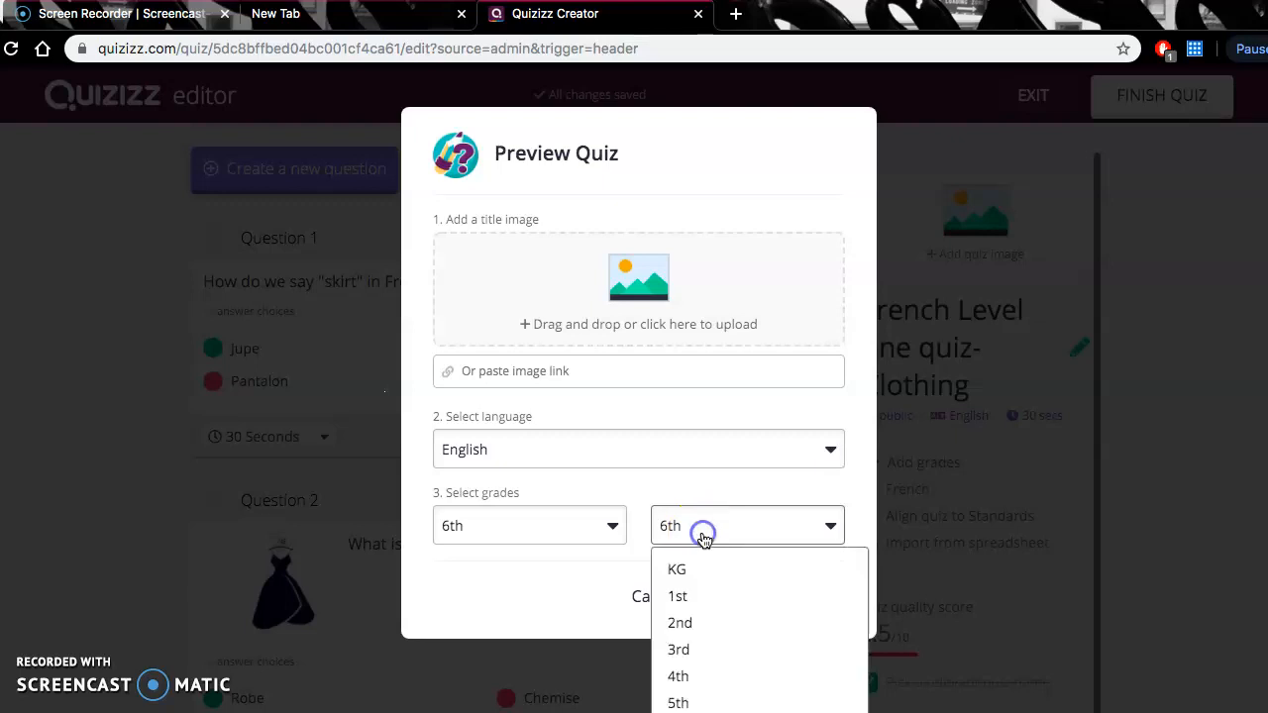
pyautogui.scroll(-1, 688, 661)
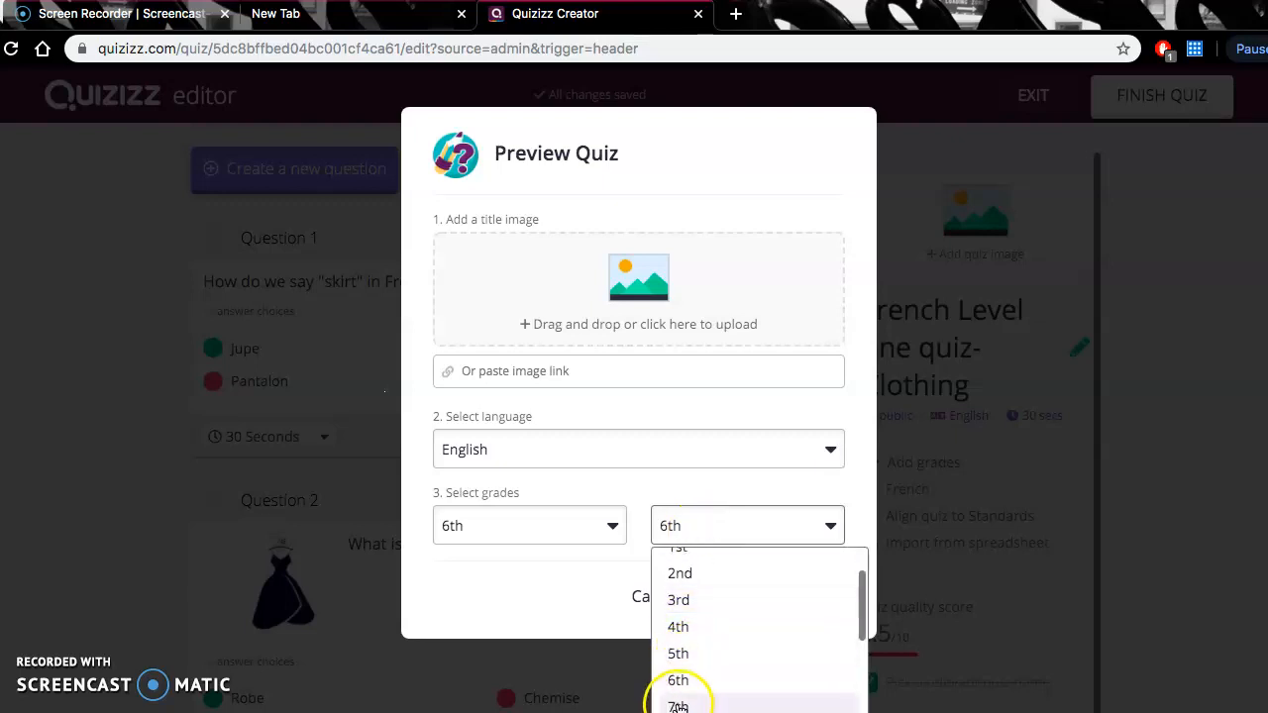
pyautogui.click(678, 704)
pyautogui.click(778, 600)
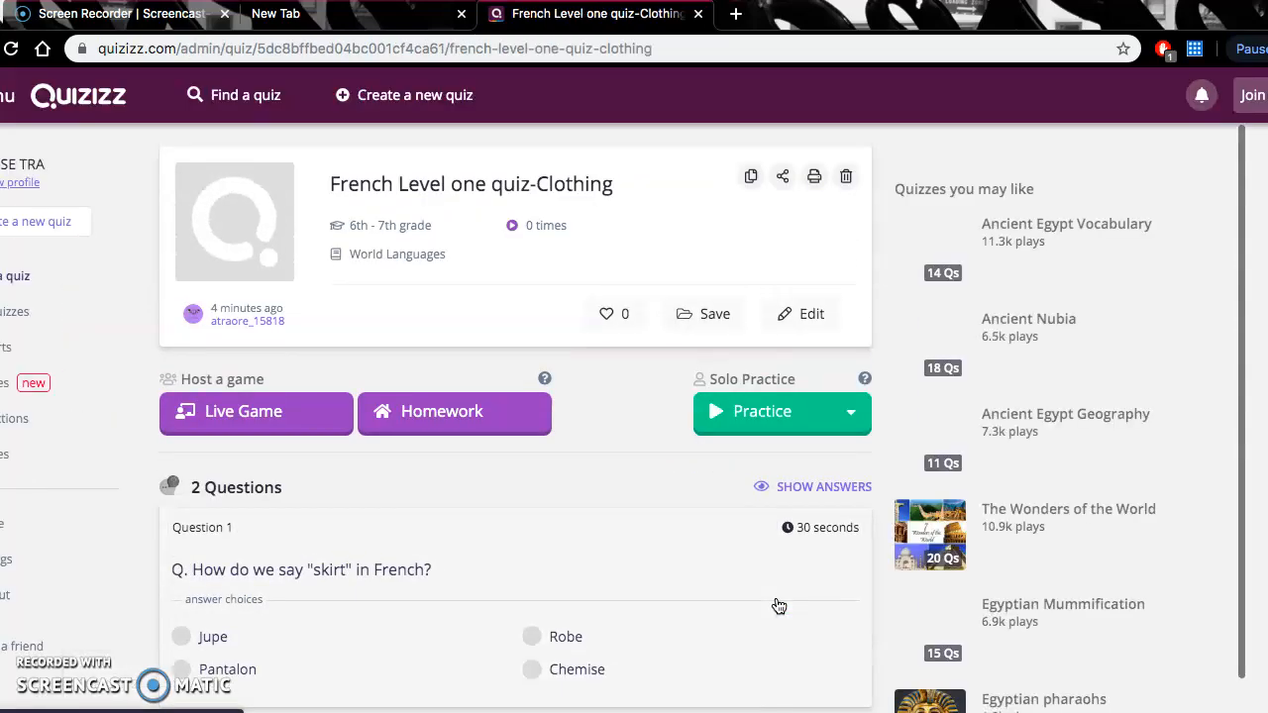
# - Host the finished clothing quiz as a live game, bringing it to the waiting screen for participants
pyautogui.click(347, 515)
pyautogui.scroll(-3, 348, 515)
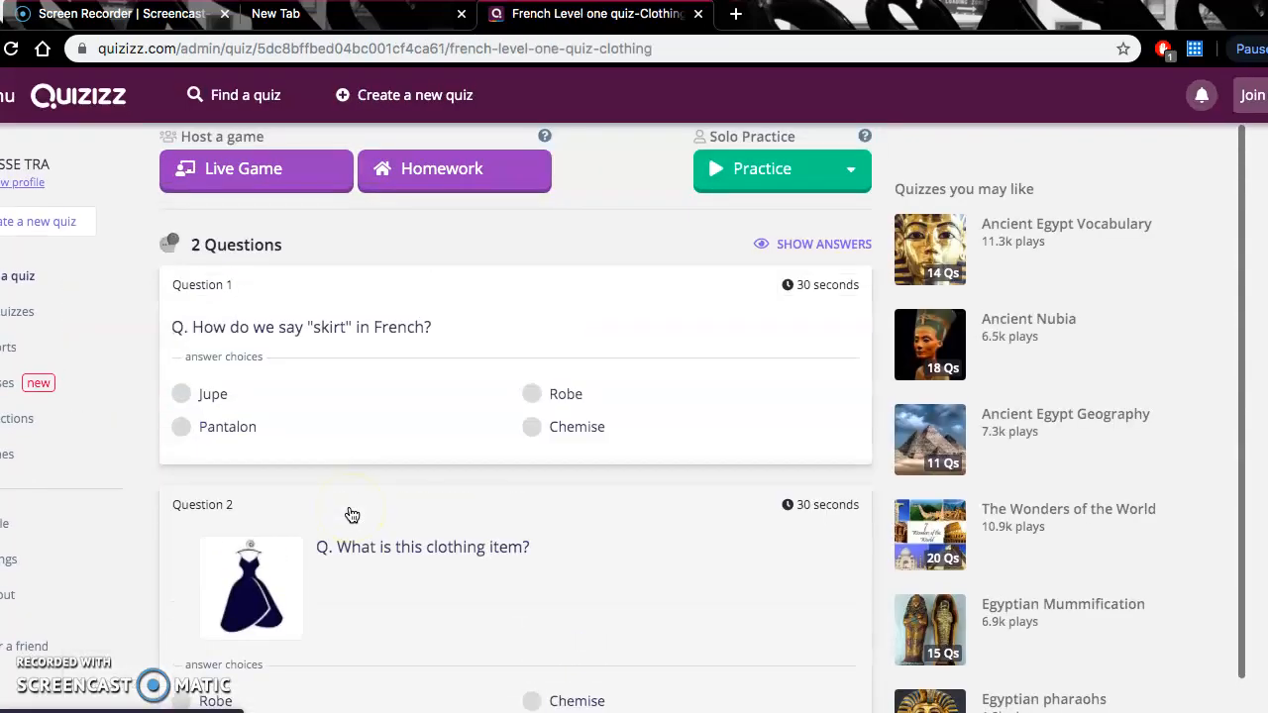
pyautogui.scroll(3, 352, 515)
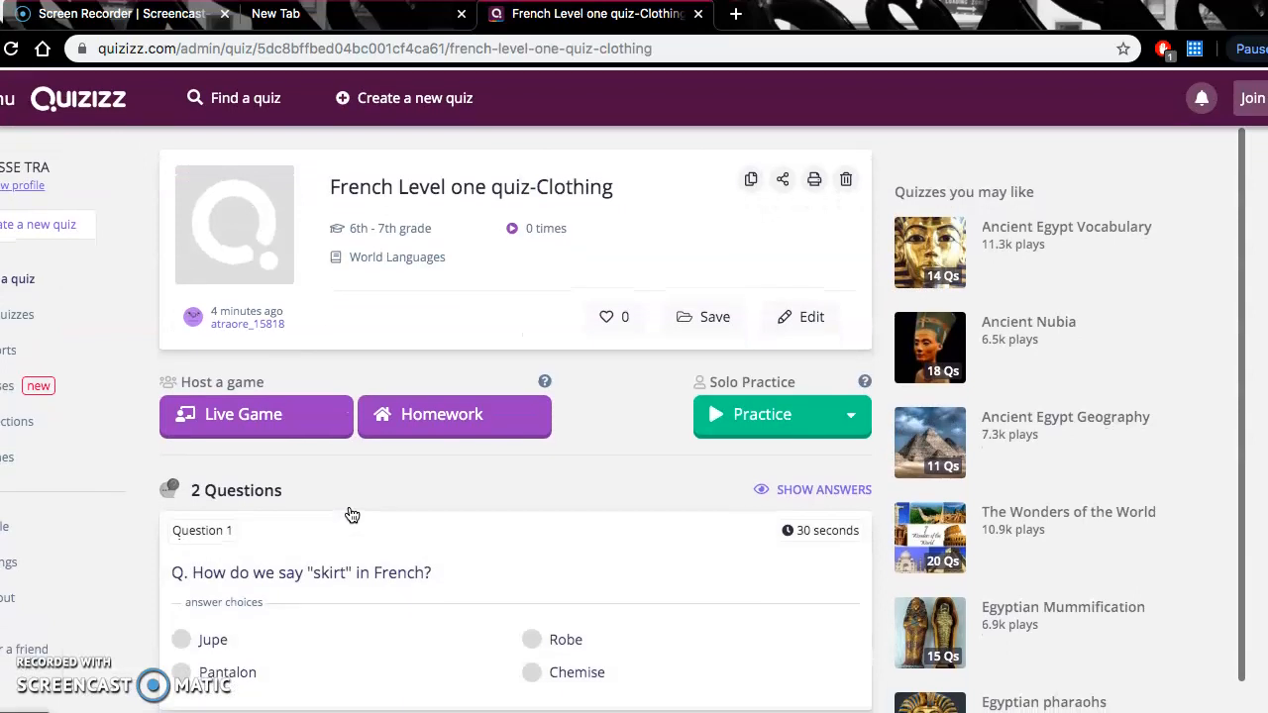
pyautogui.scroll(-3, 351, 513)
pyautogui.scroll(3, 349, 512)
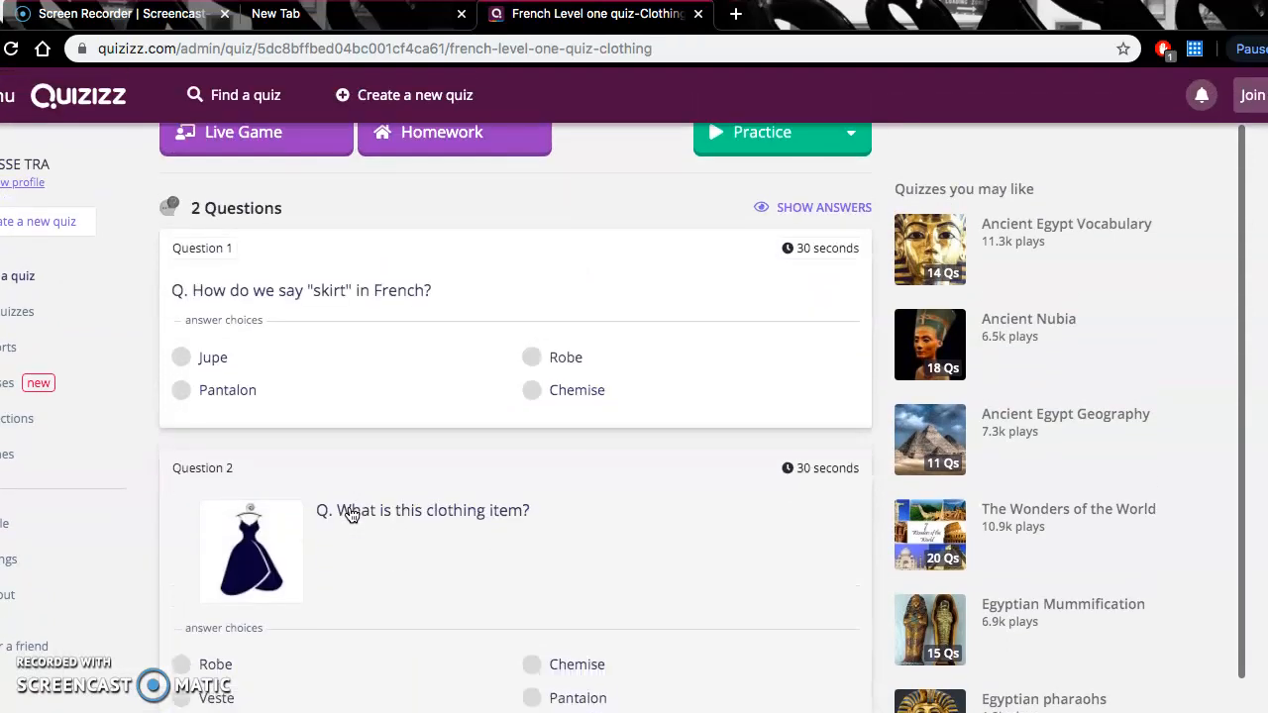
pyautogui.click(532, 347)
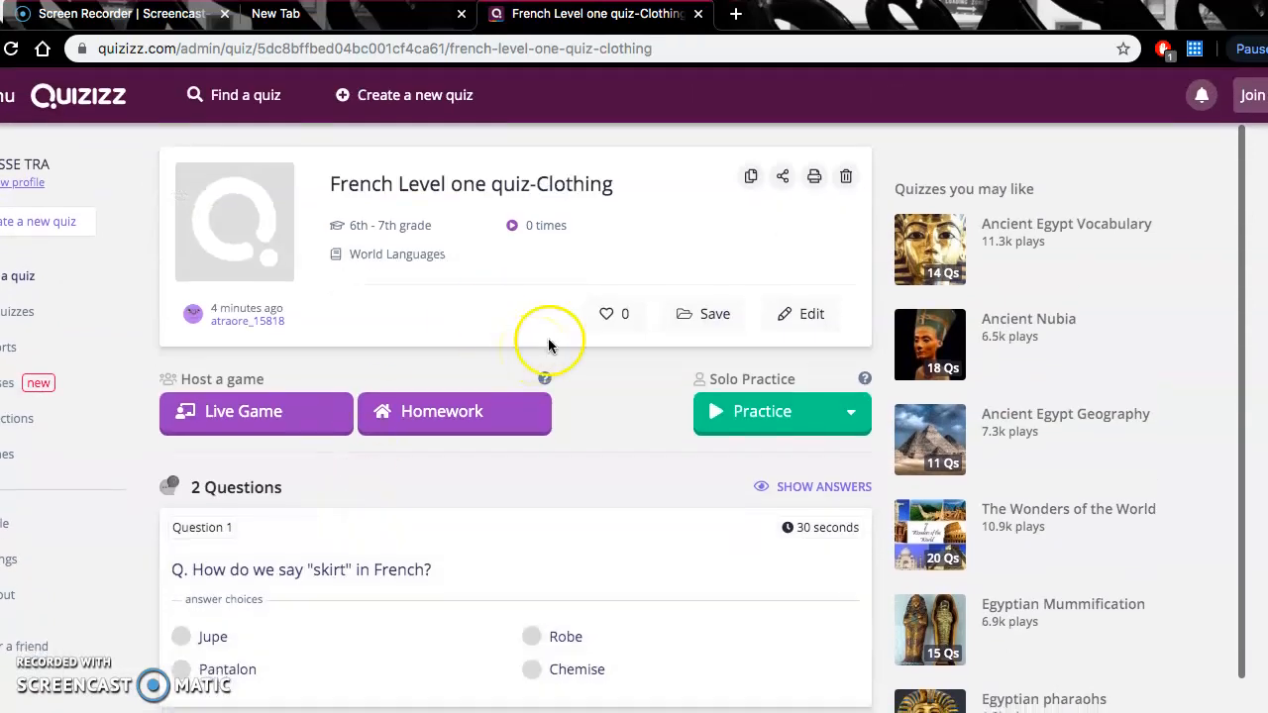
pyautogui.click(259, 421)
pyautogui.click(748, 298)
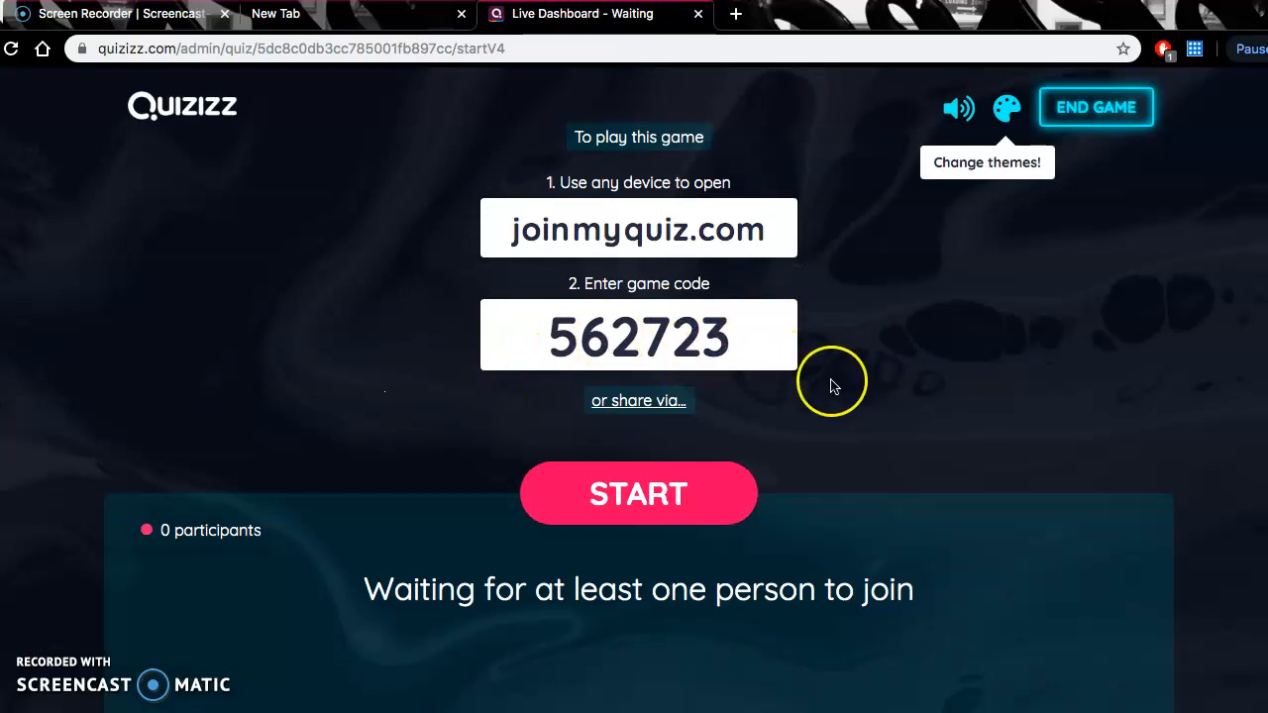
# - End the live game from its waiting screen and confirm ending it
pyautogui.scroll(-1, 800, 492)
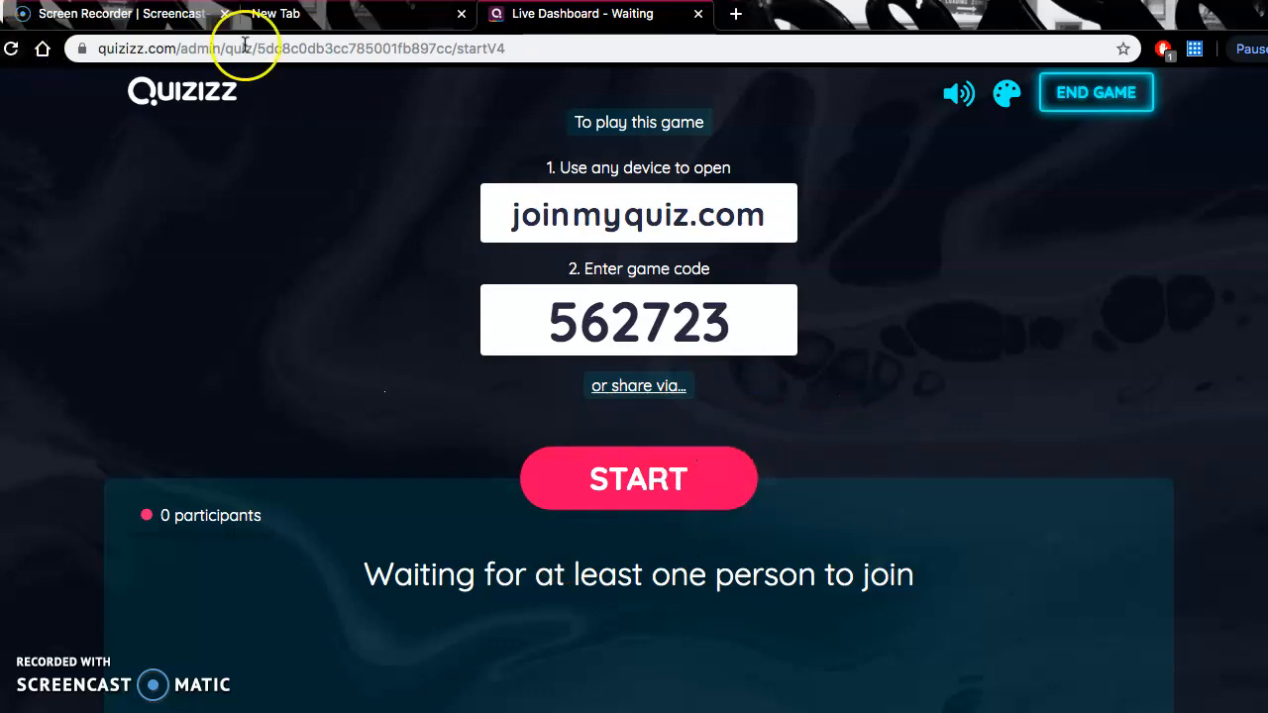
pyautogui.click(1098, 106)
pyautogui.click(1201, 187)
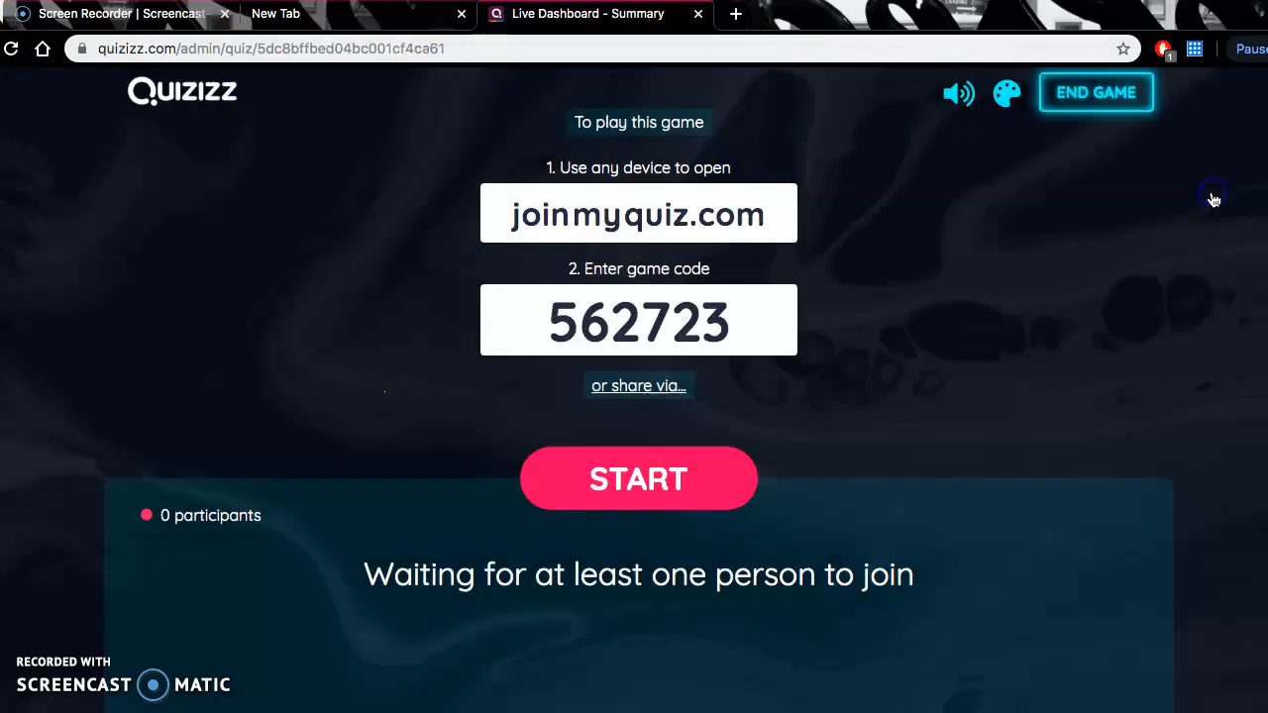